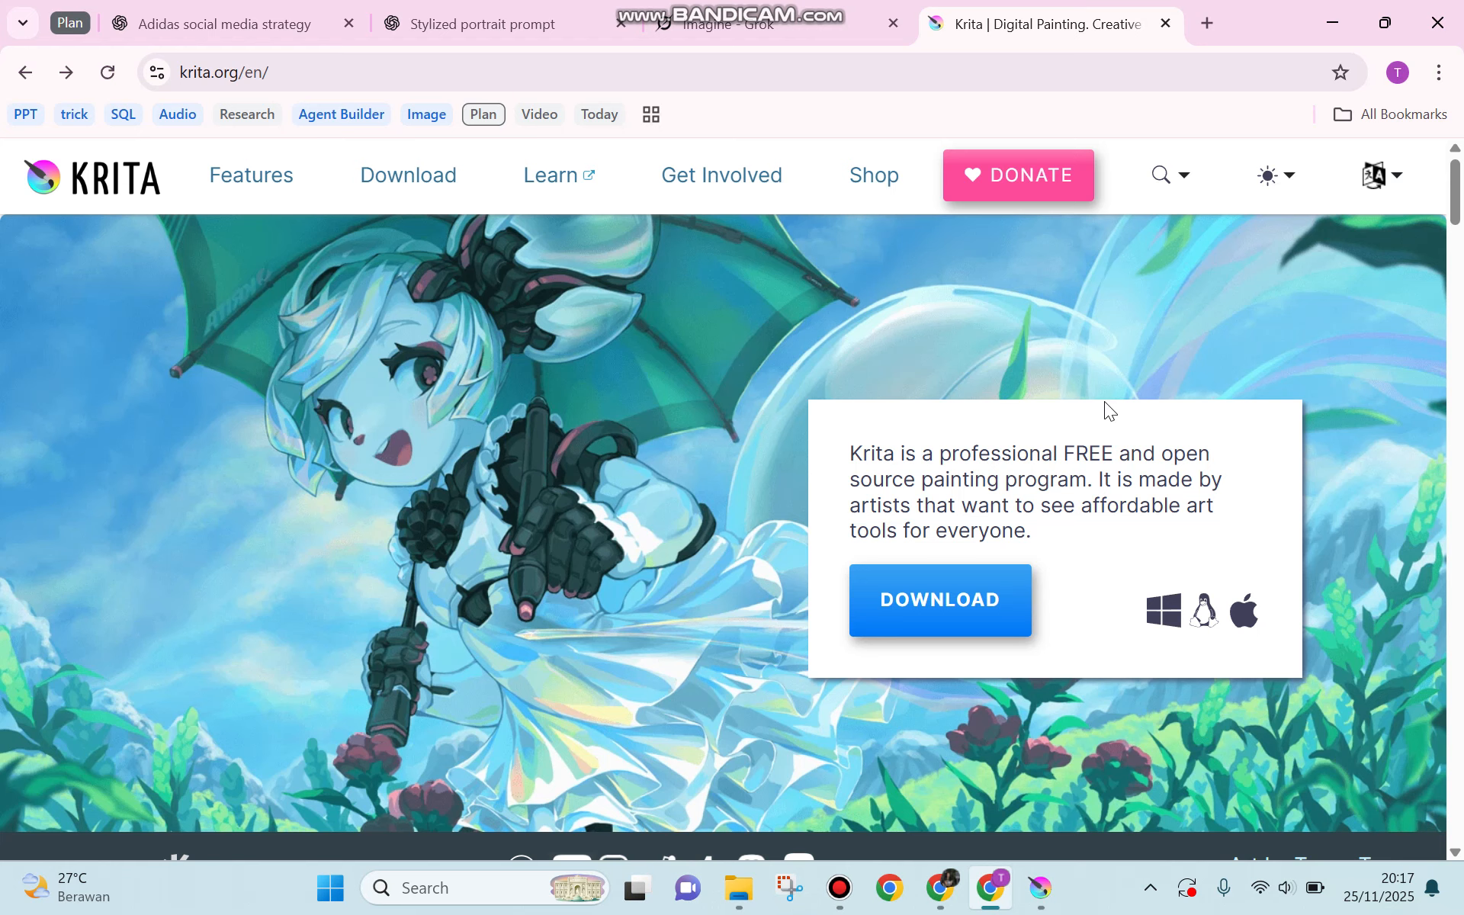
# Step: Open the download page on the Krita website, and switch to the Krita application
pyautogui.click(995, 602)
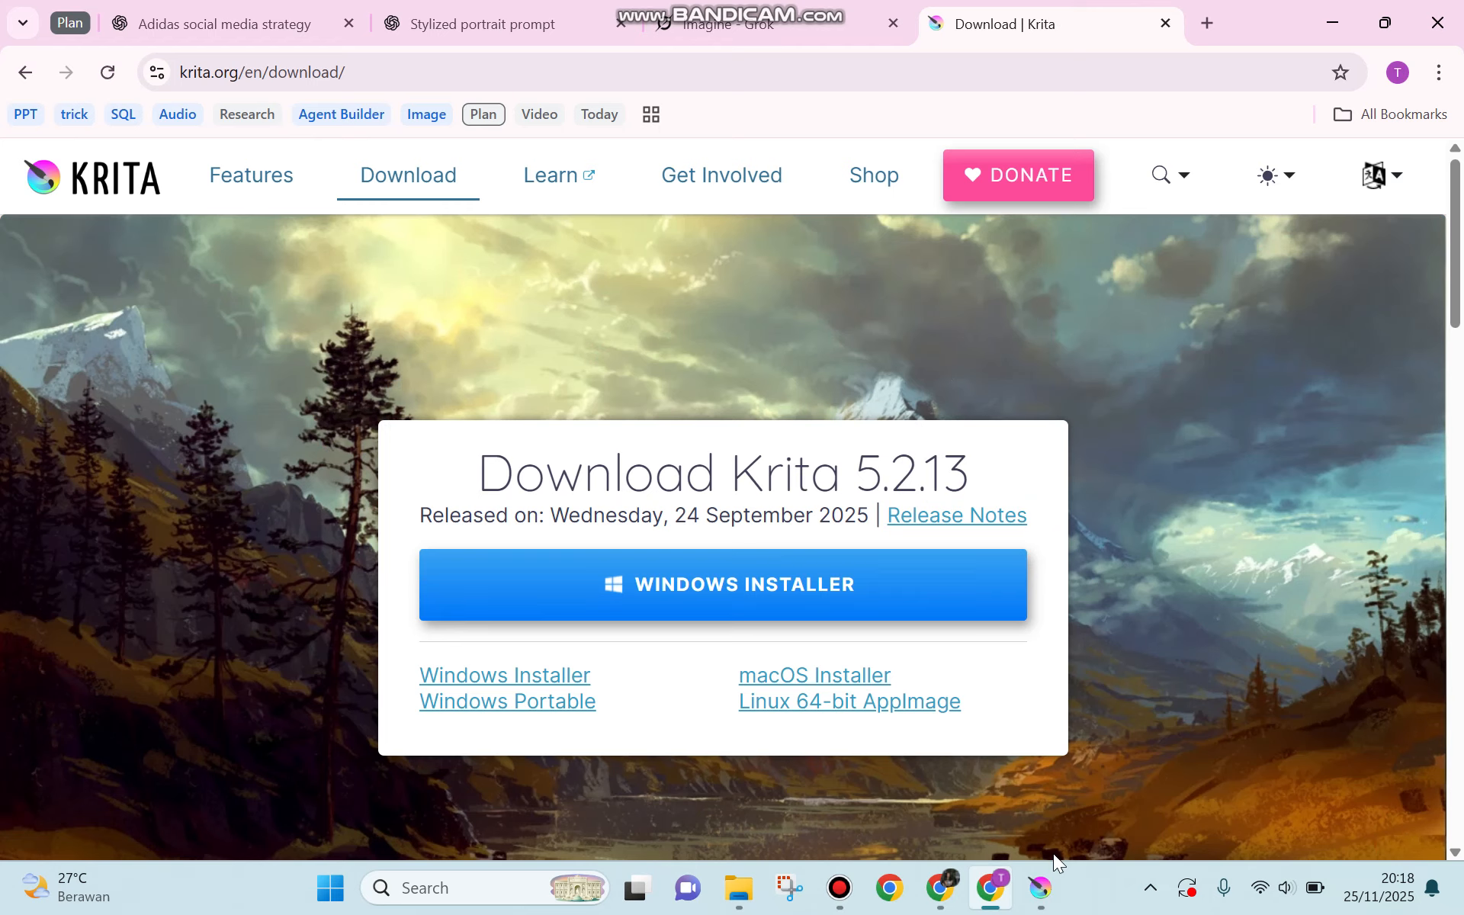
pyautogui.click(1041, 887)
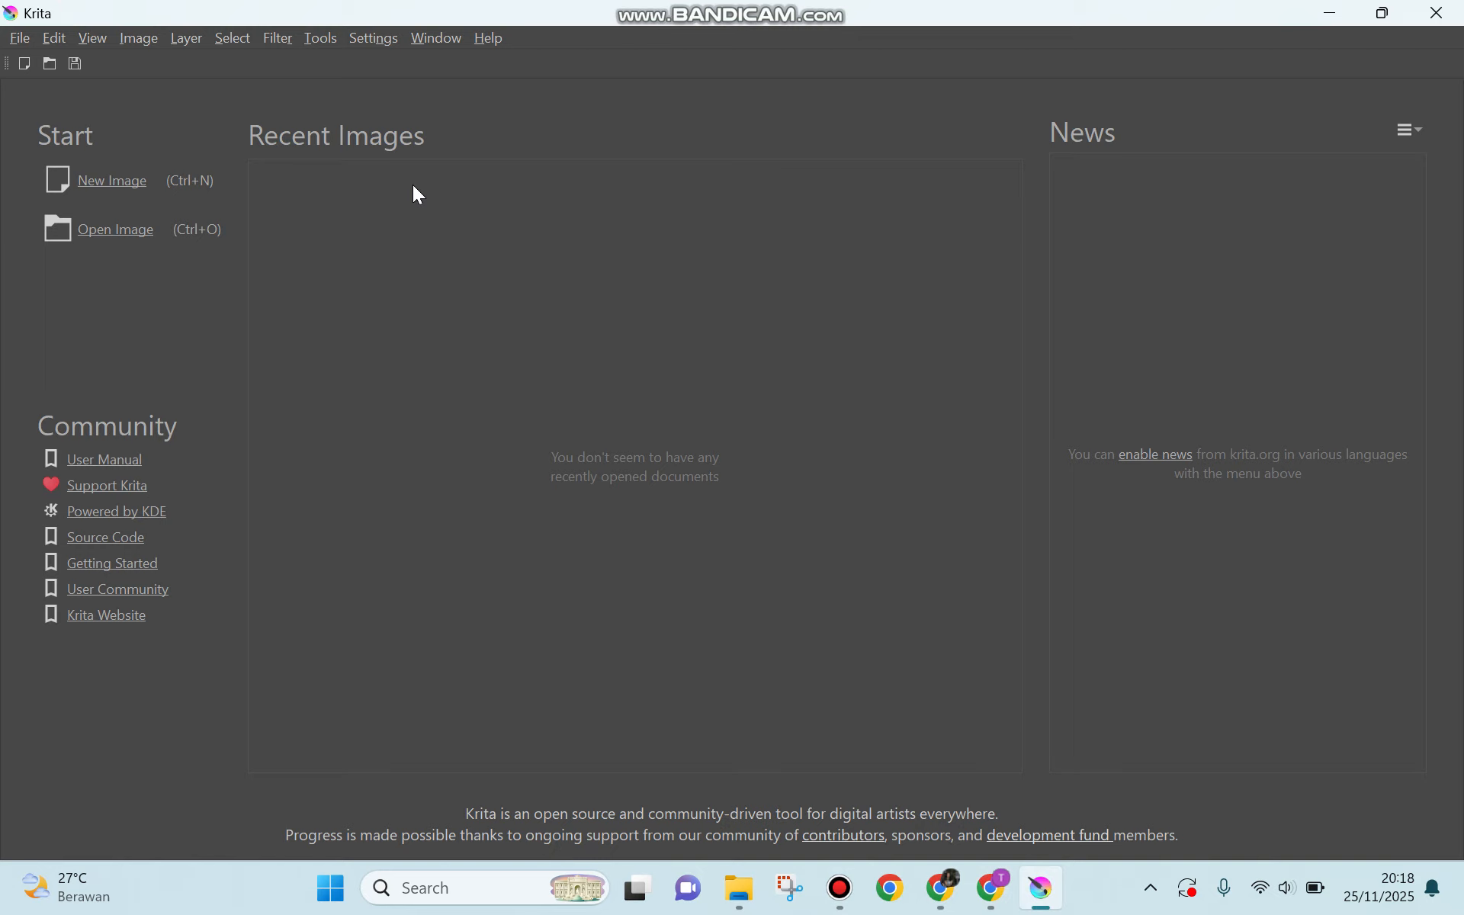
# Step: Start a new custom document and examine its predefined sizes, width units, color models, depths and profiles
pyautogui.click(19, 40)
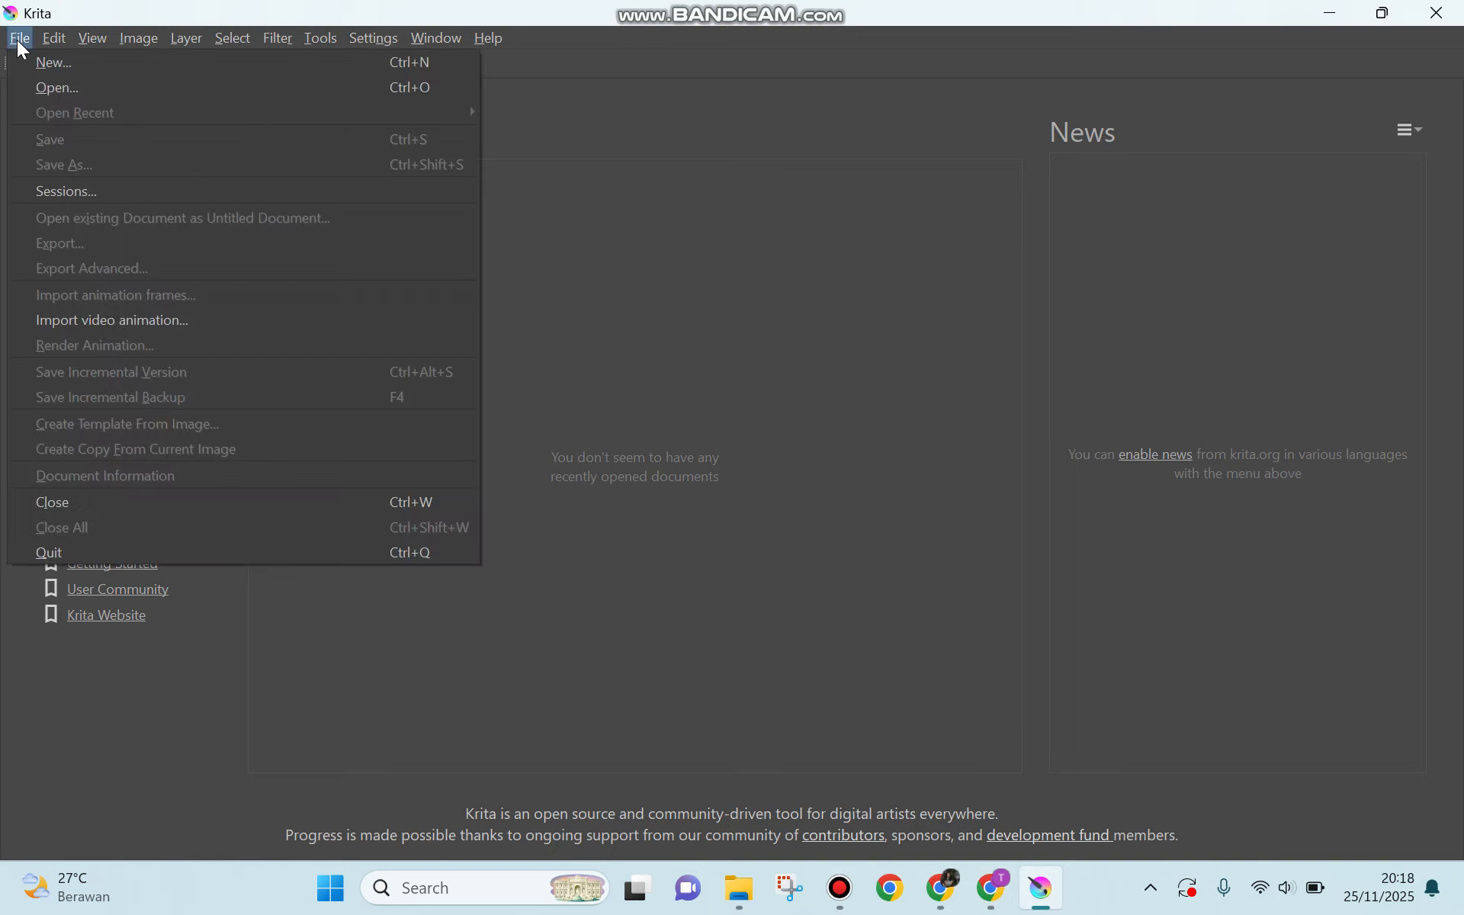
pyautogui.click(65, 74)
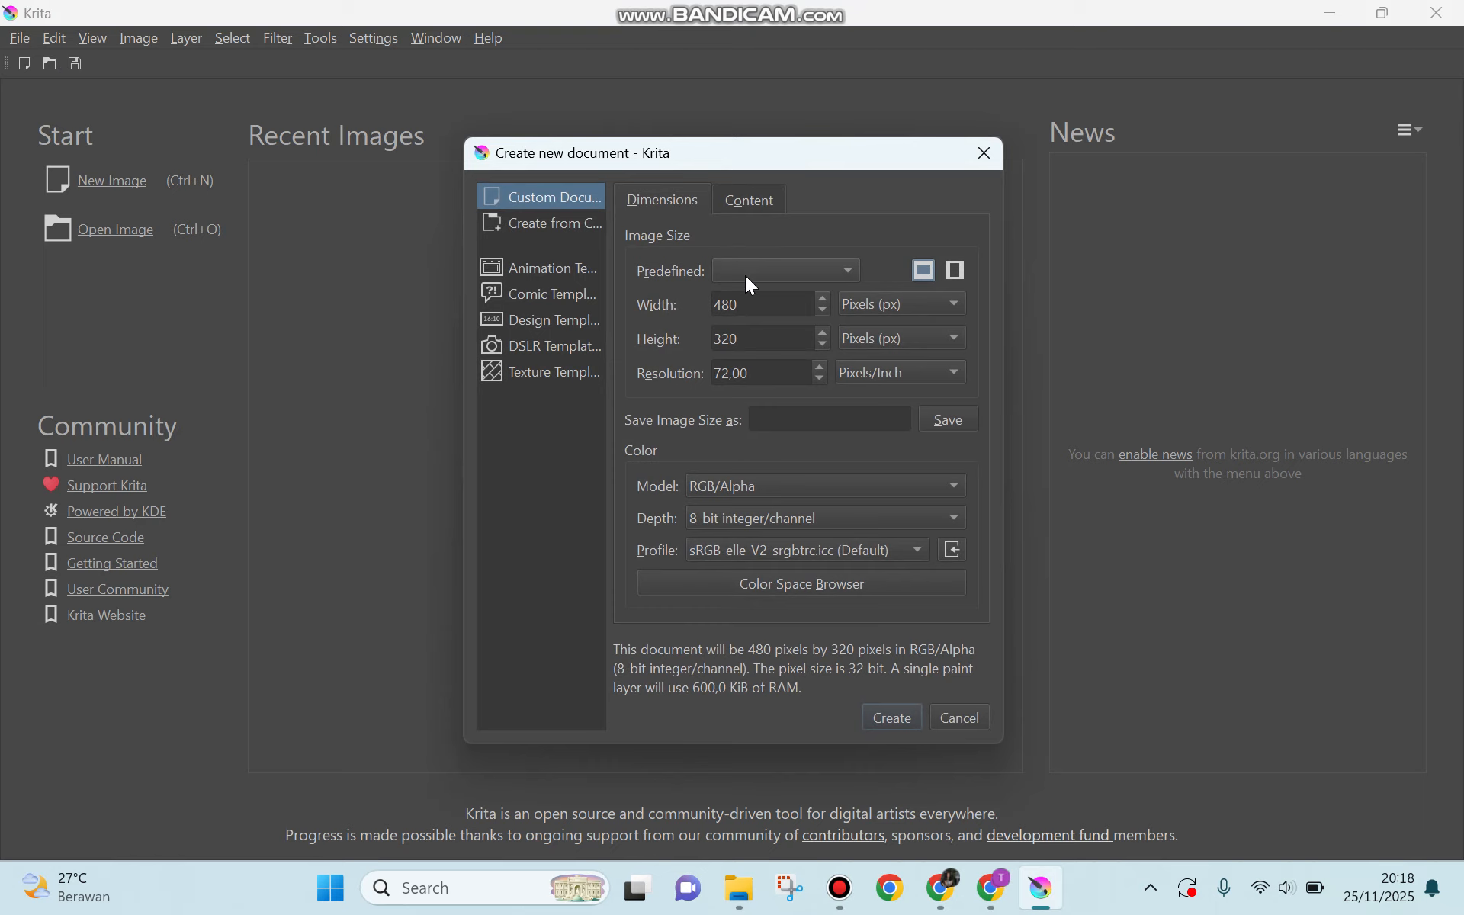
pyautogui.click(747, 277)
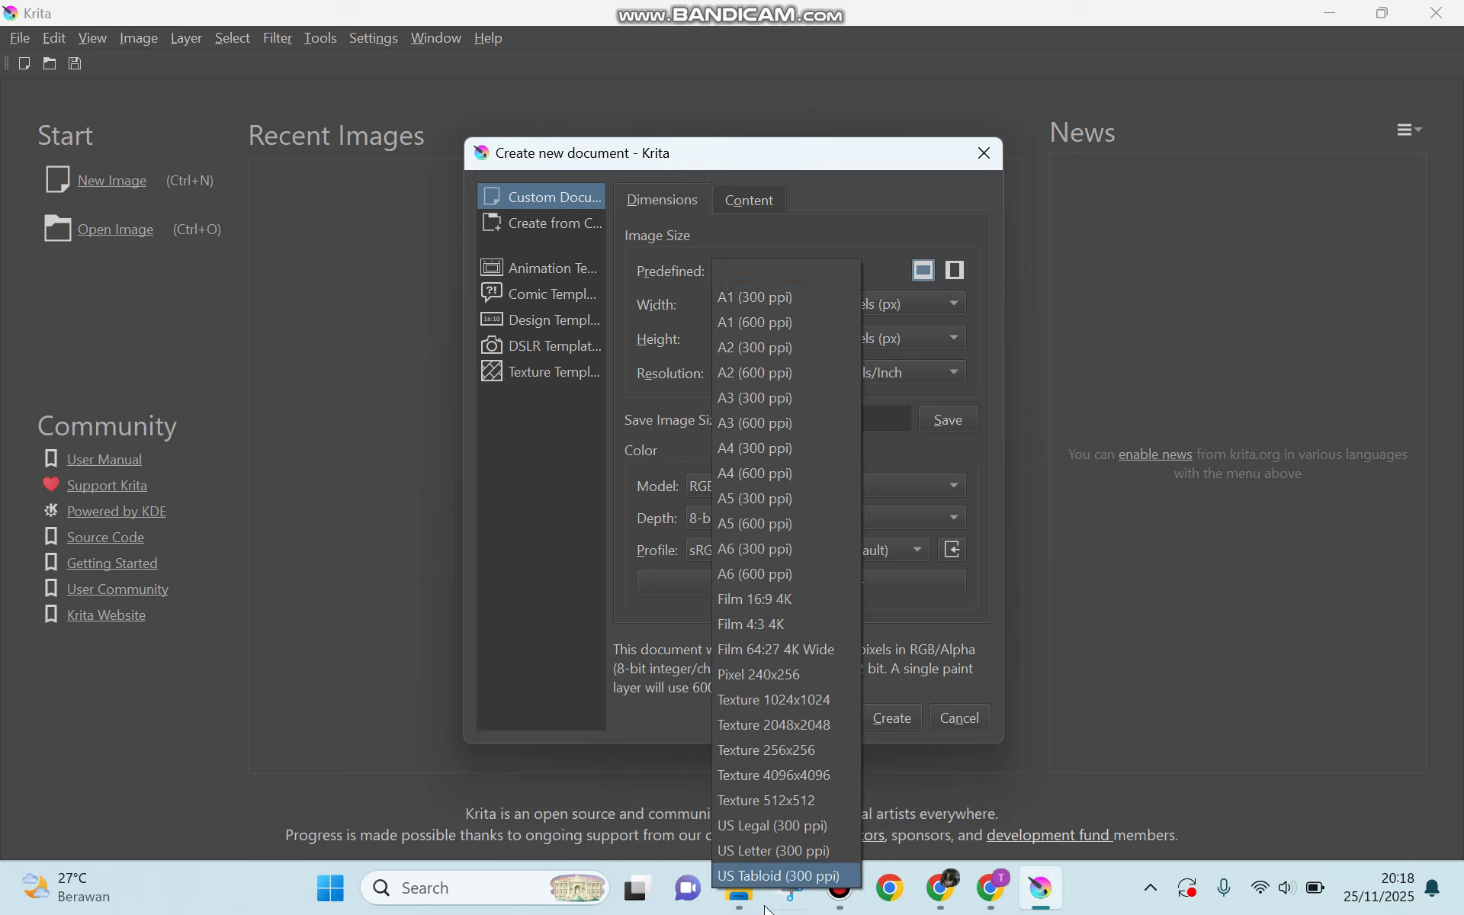
pyautogui.click(919, 239)
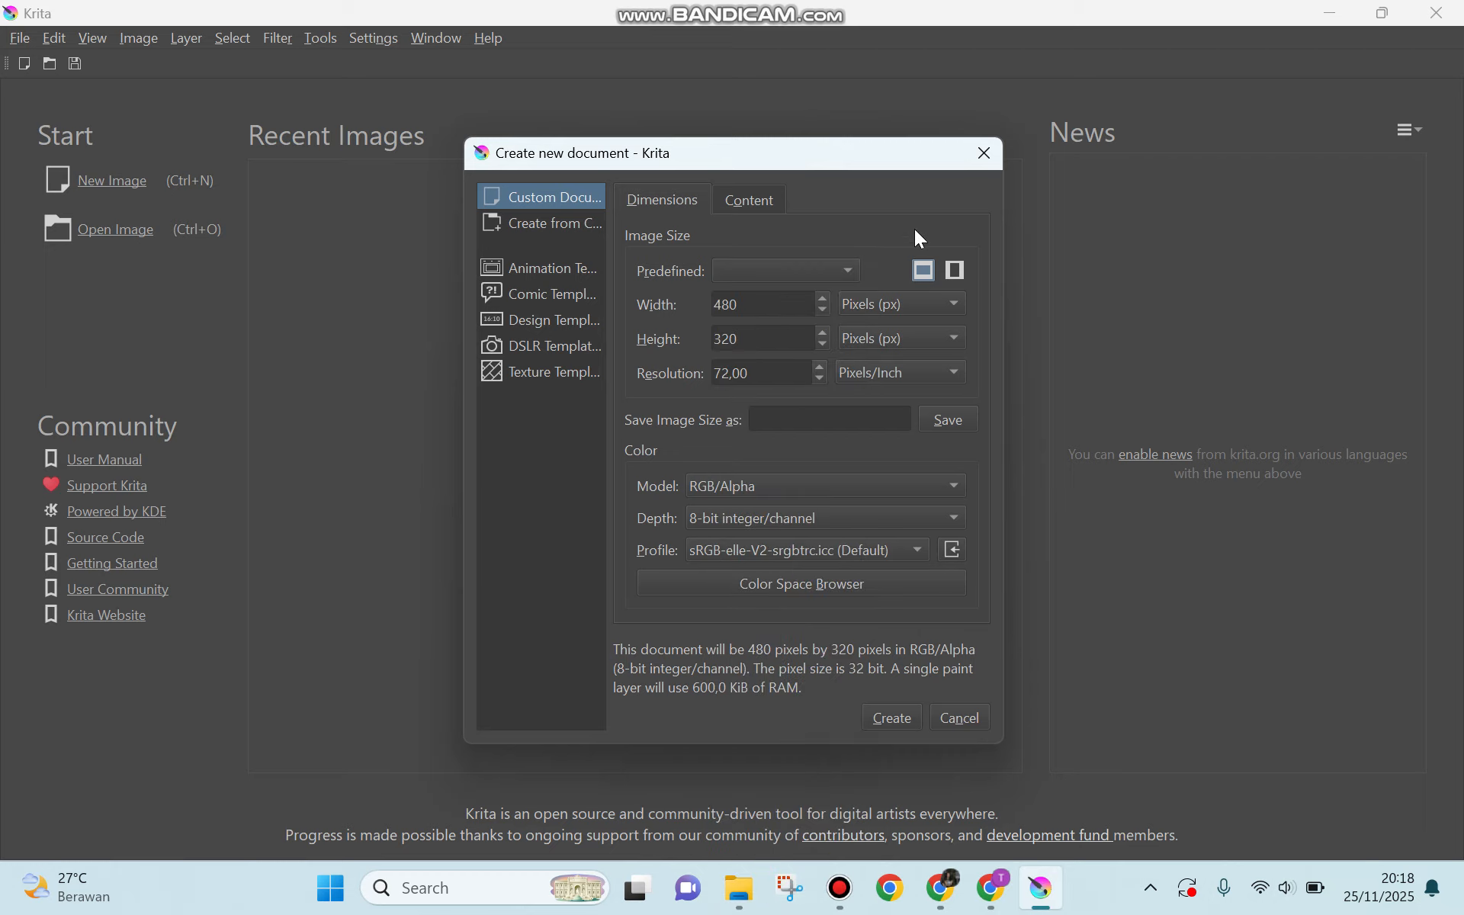
pyautogui.click(877, 304)
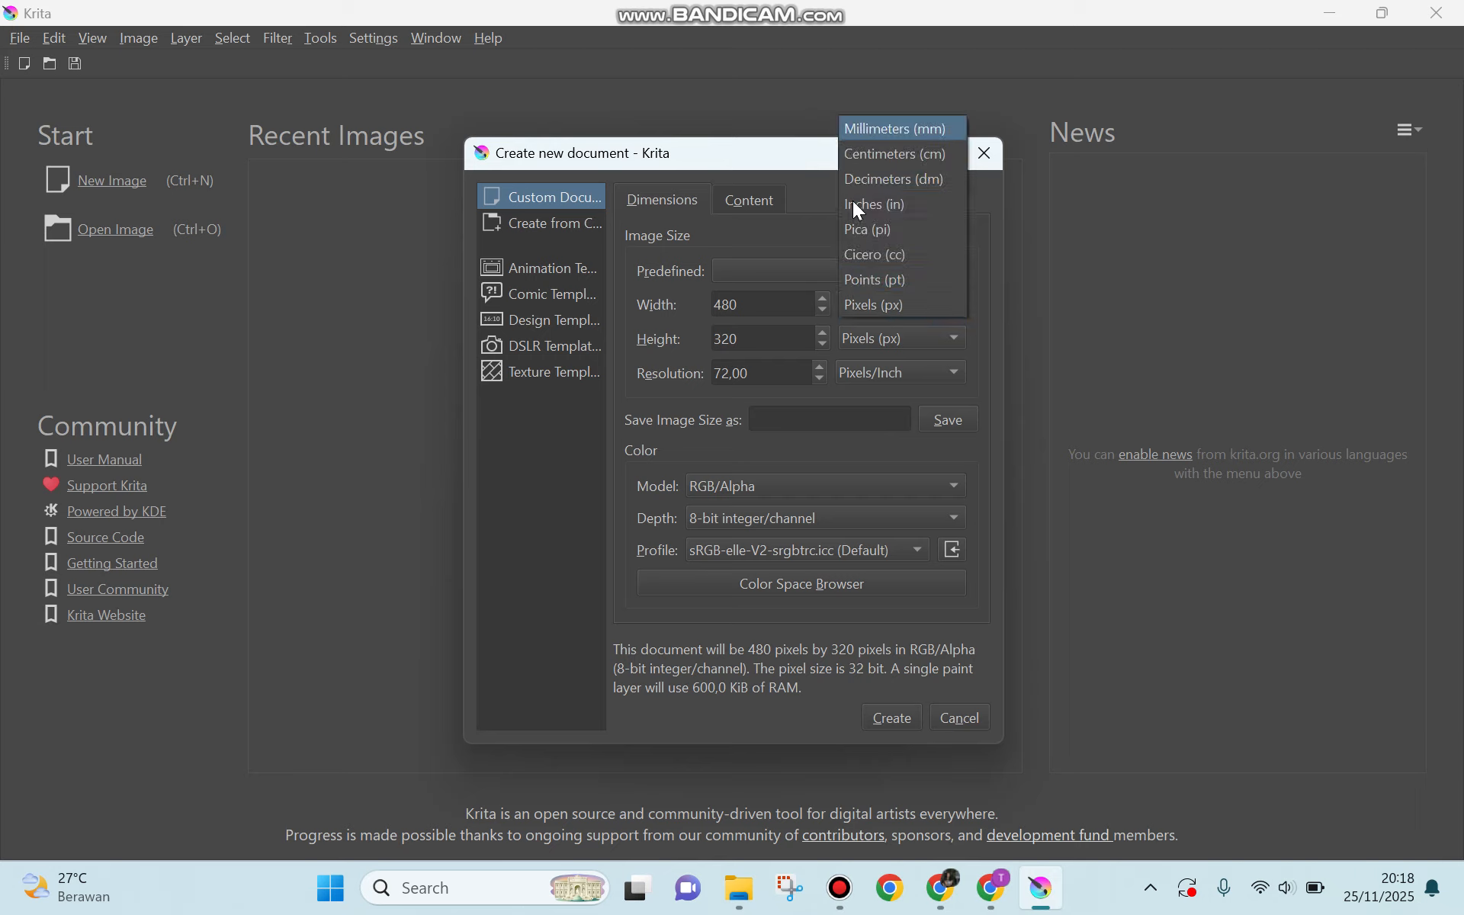
pyautogui.click(664, 399)
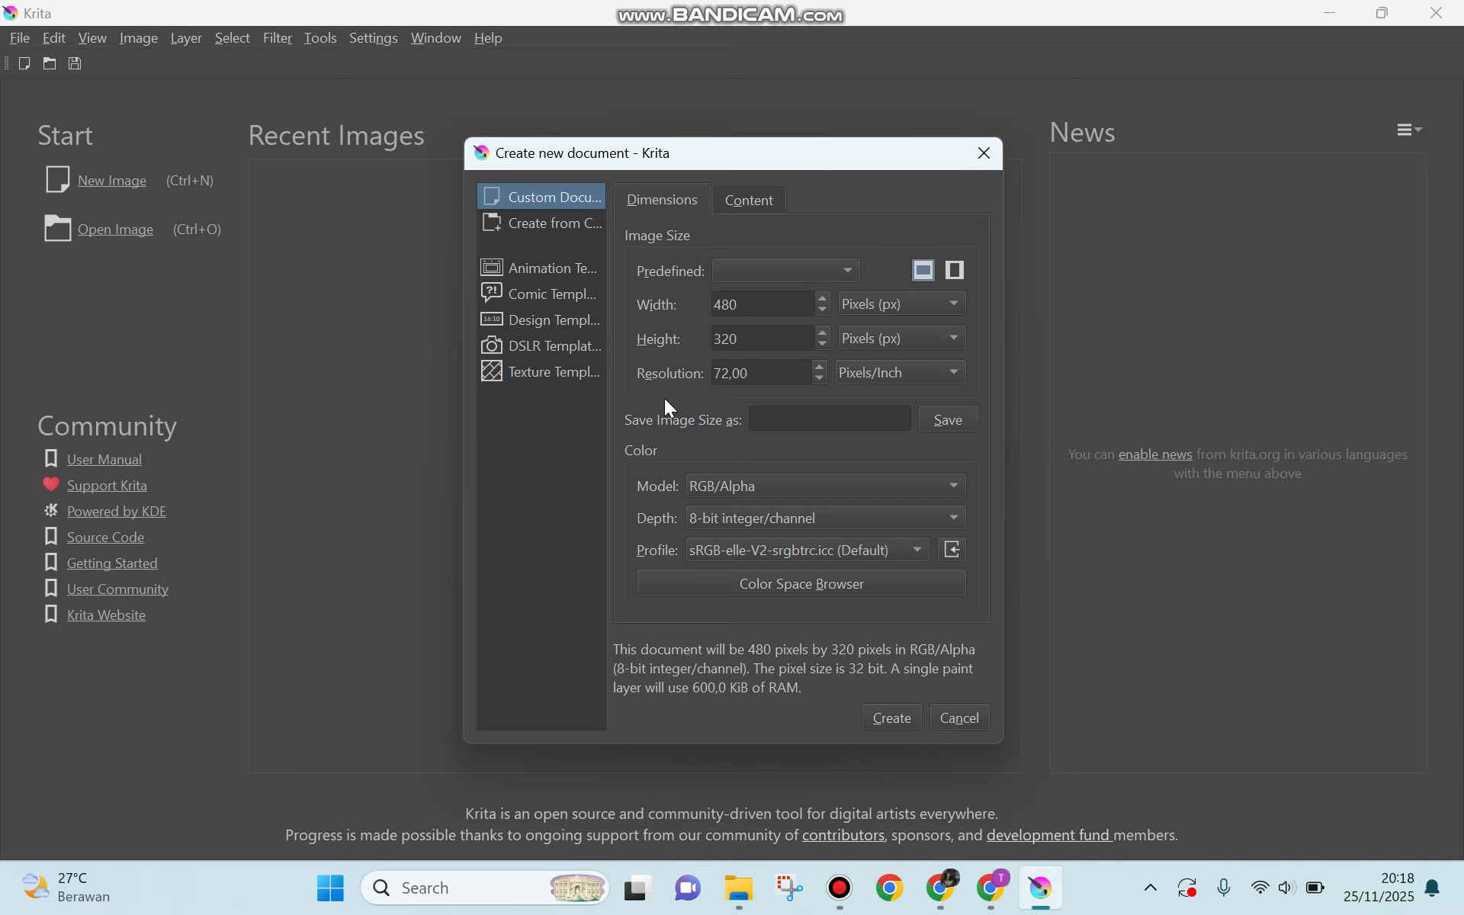
pyautogui.click(779, 426)
pyautogui.click(720, 482)
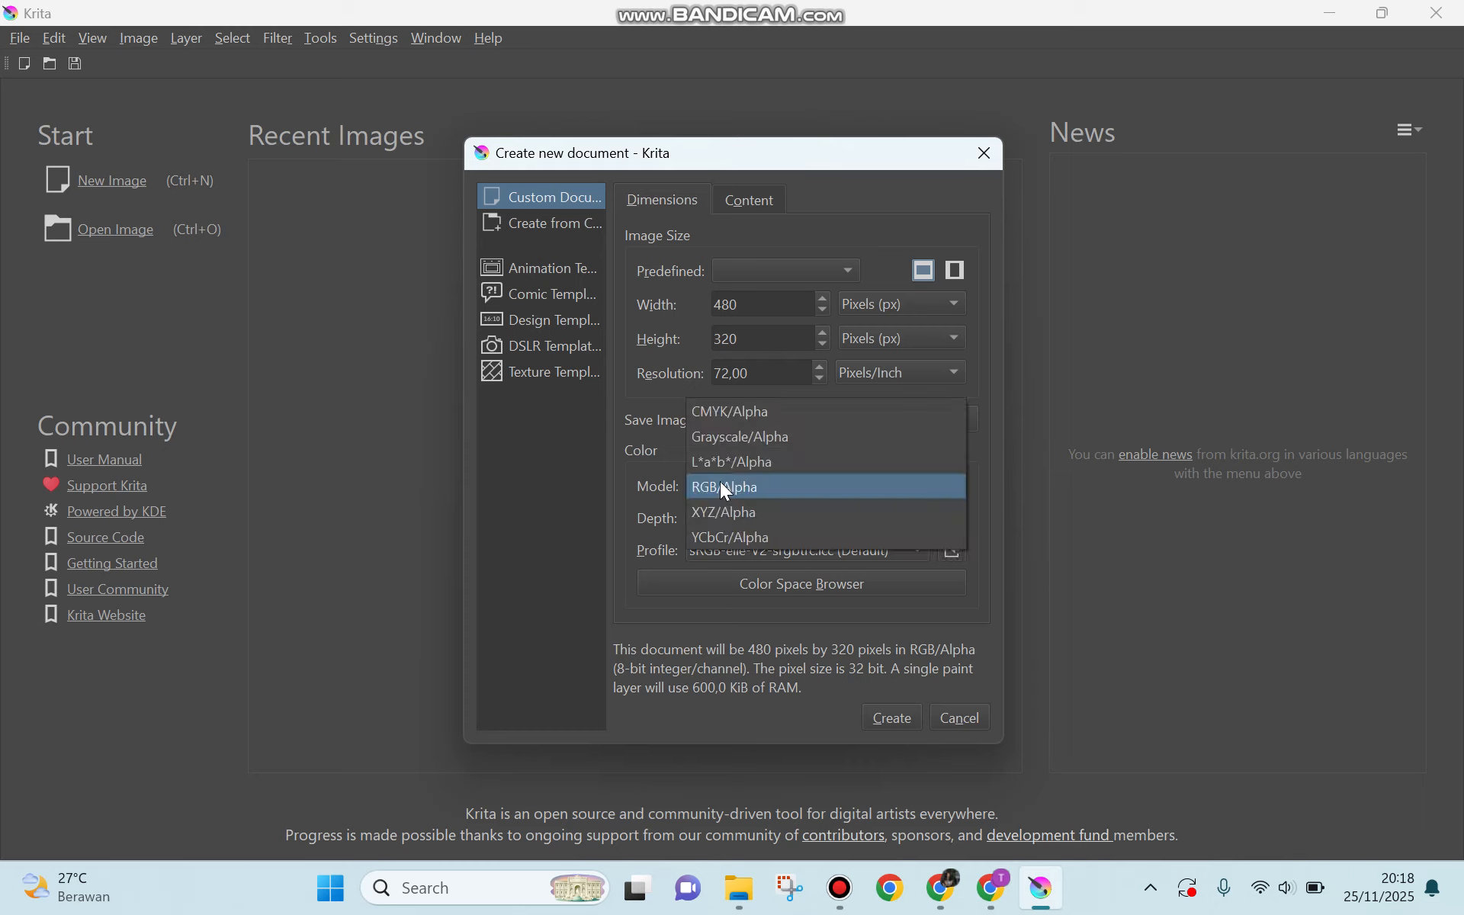
pyautogui.click(652, 479)
pyautogui.click(725, 519)
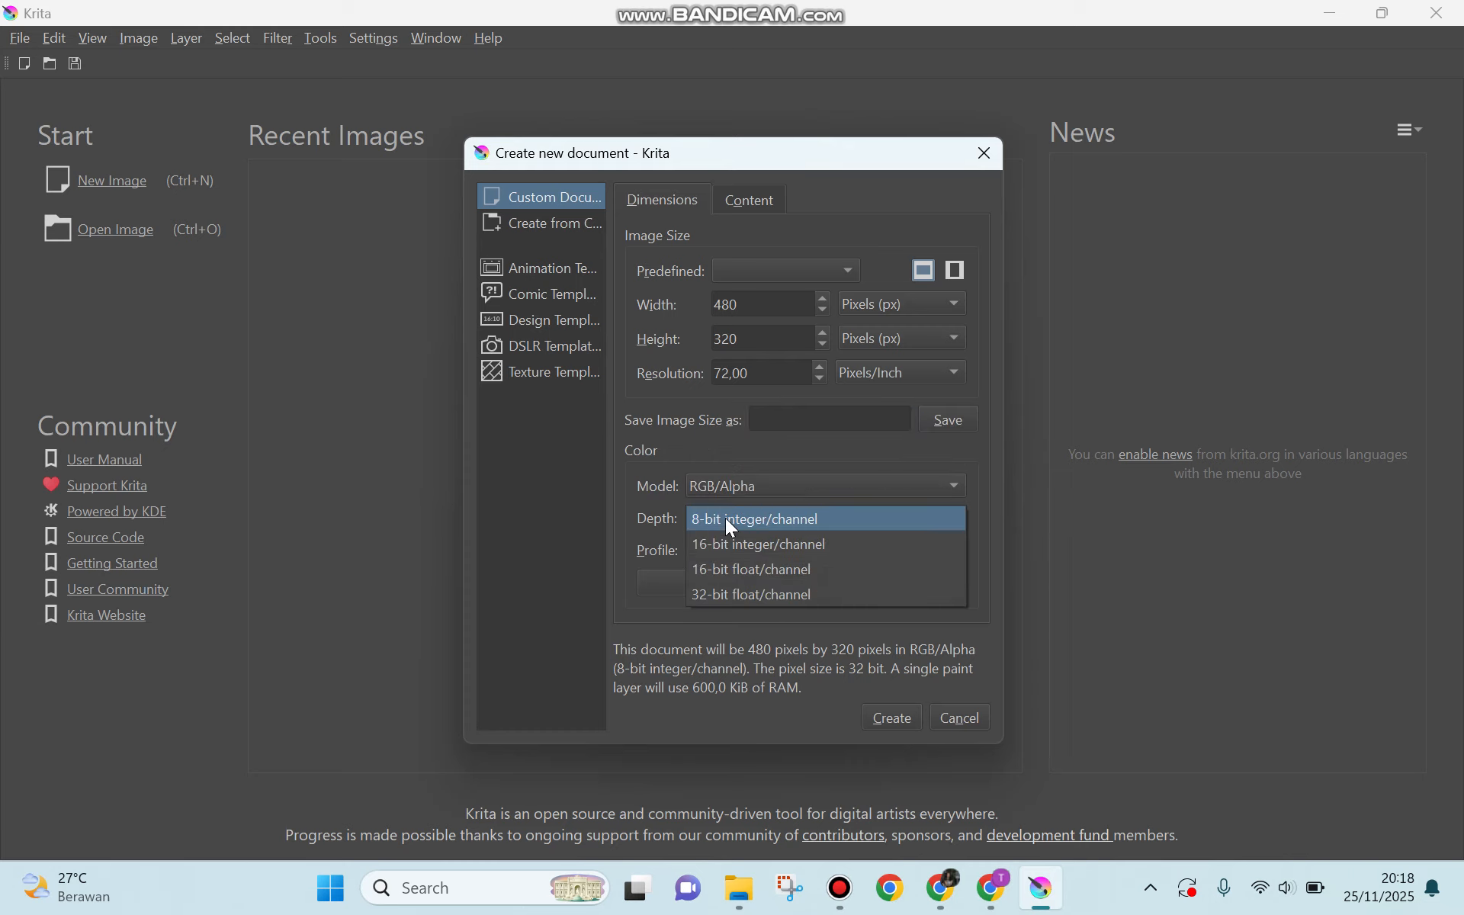
pyautogui.click(662, 509)
pyautogui.click(723, 550)
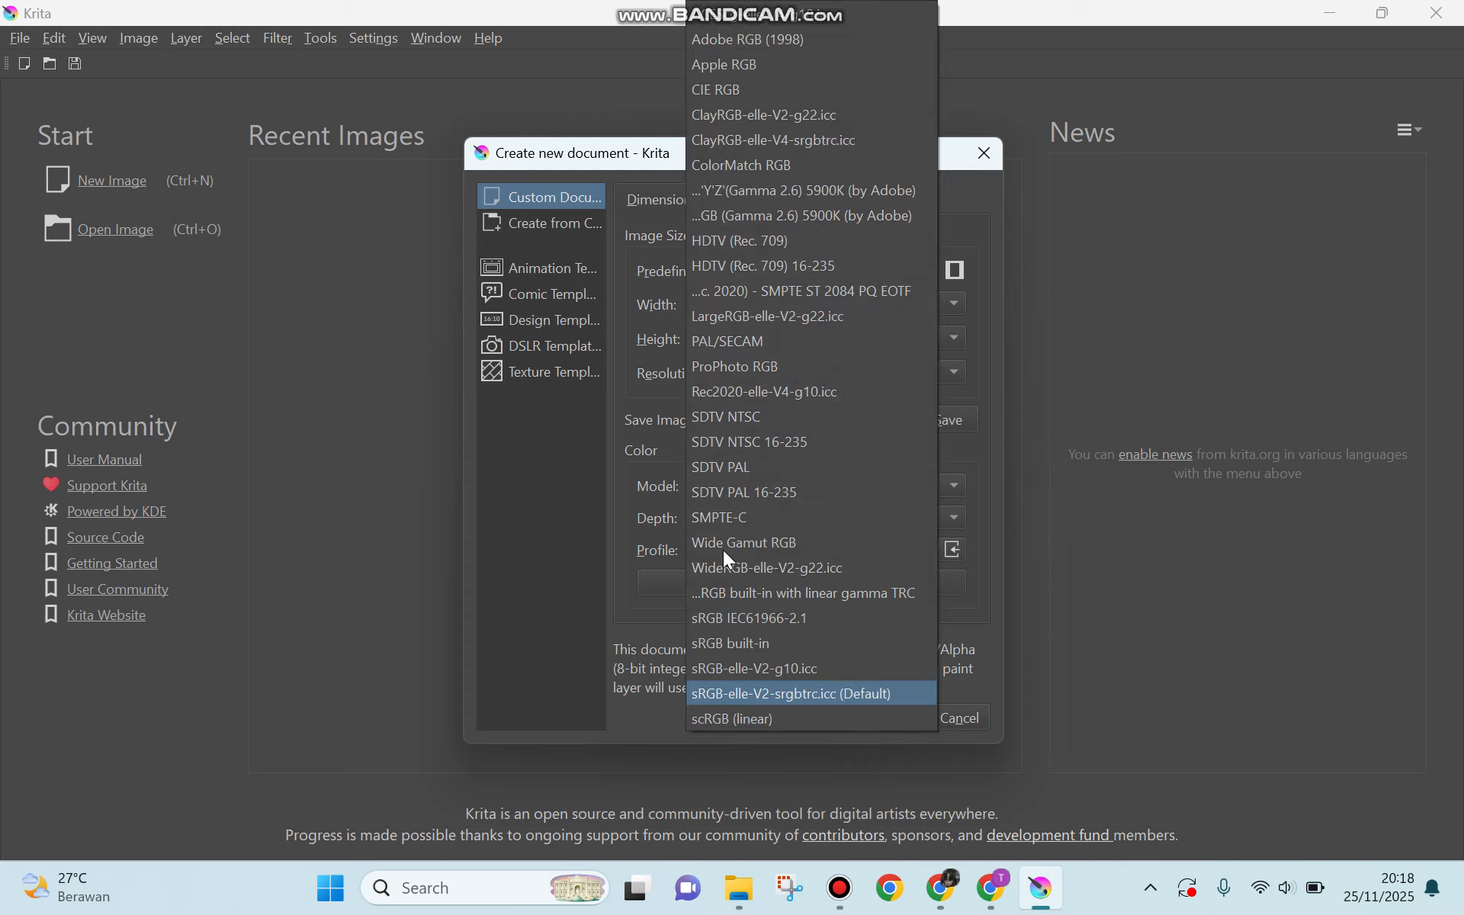
pyautogui.click(648, 520)
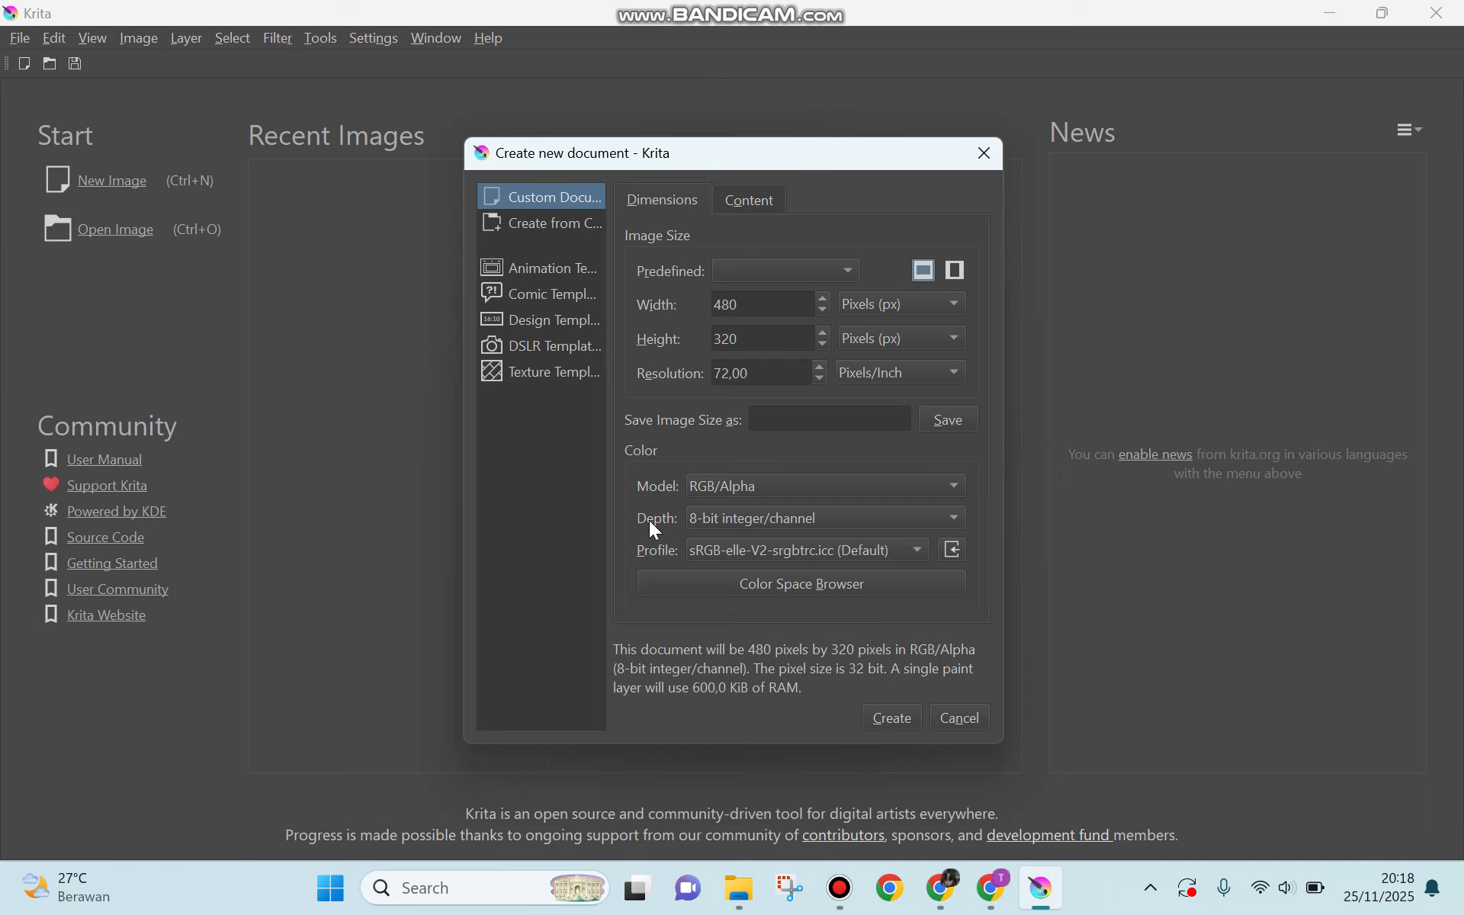
# Step: Create the 480 x 320 px document at 72 pixels/inch in RGB/Alpha with 8-bit integer depth
pyautogui.click(890, 717)
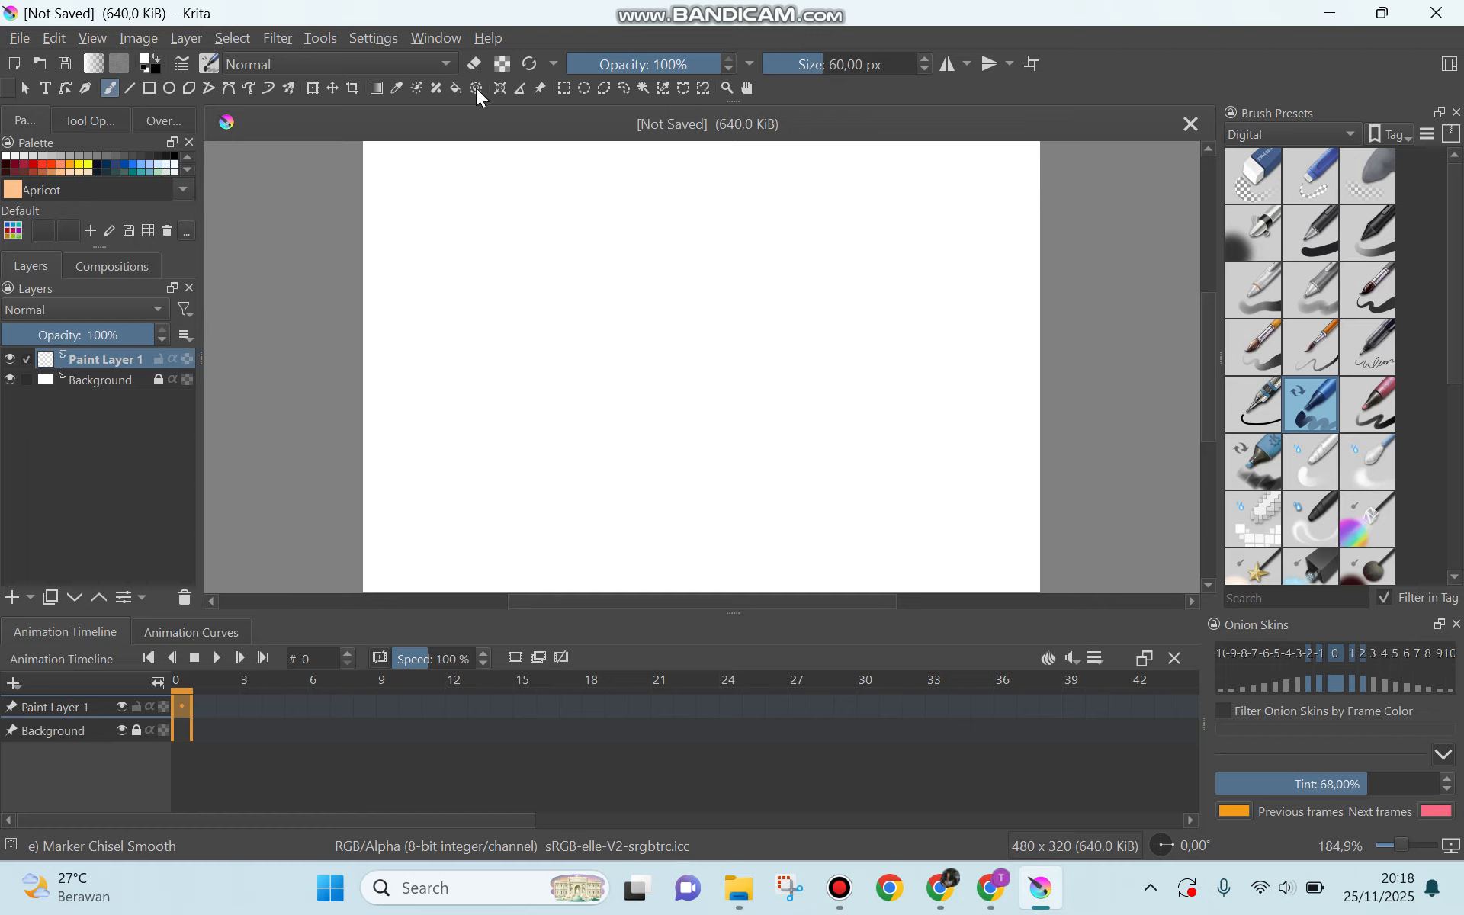
# Step: Examine the workspace options and the list of dockers that can be shown
pyautogui.click(441, 41)
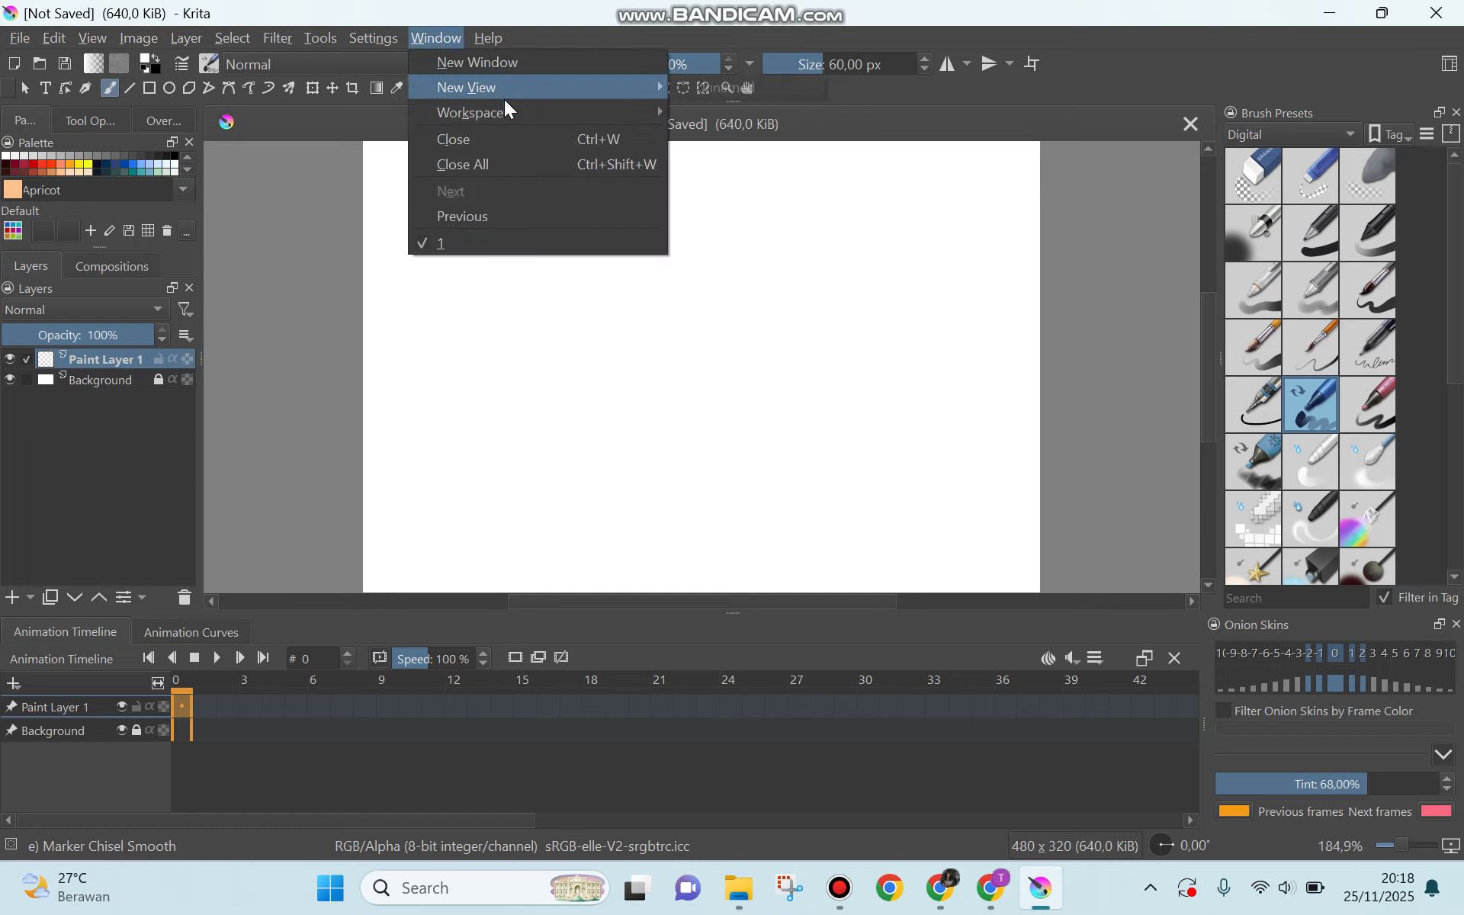
pyautogui.moveTo(506, 113)
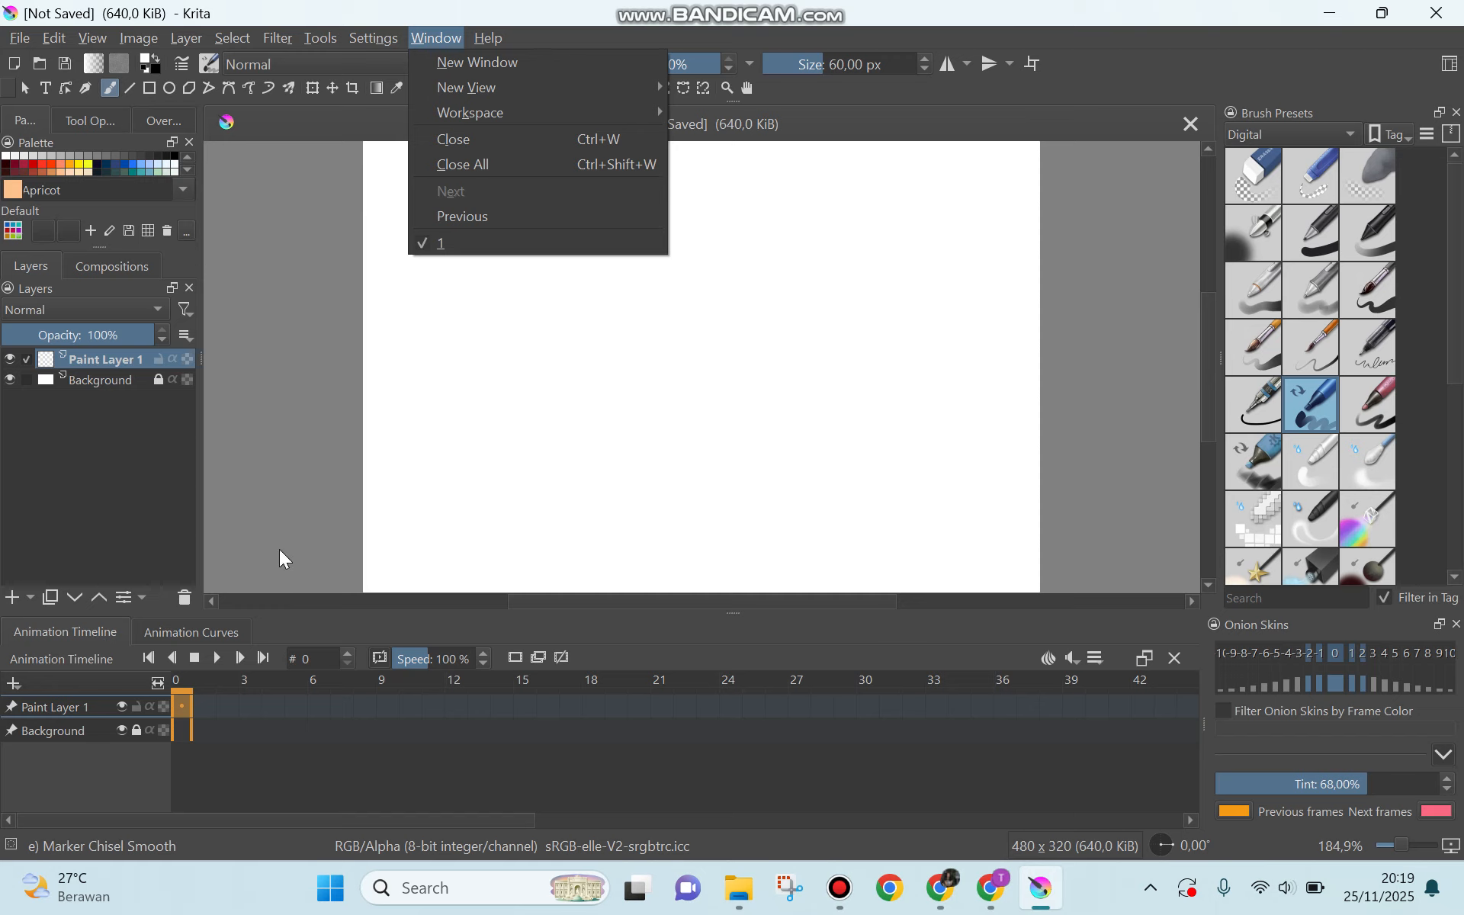
pyautogui.click(387, 37)
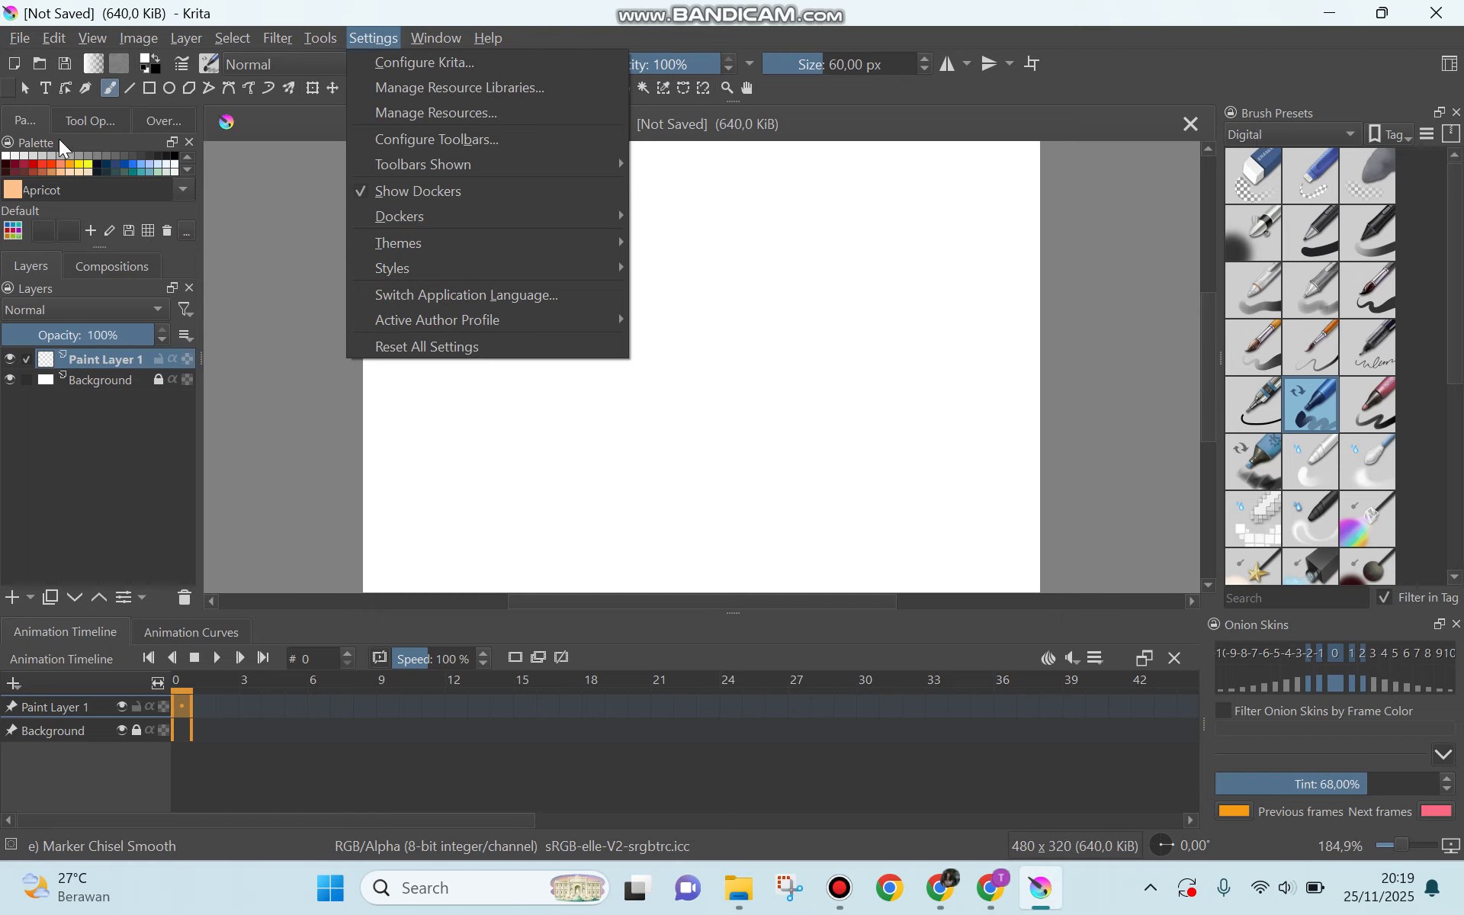
pyautogui.moveTo(326, 42)
pyautogui.moveTo(409, 215)
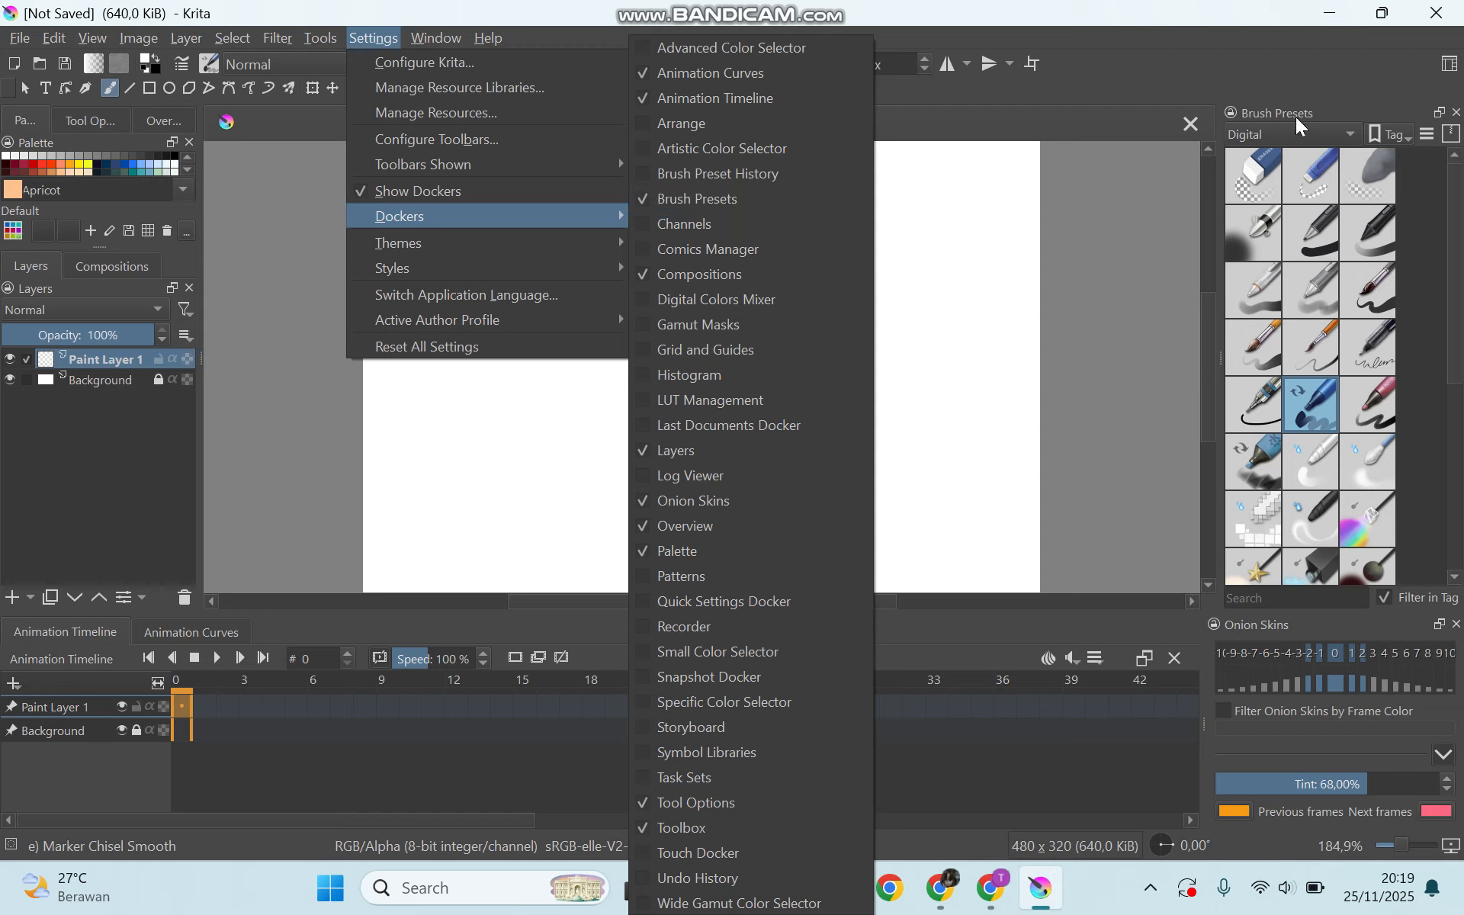
pyautogui.click(1088, 78)
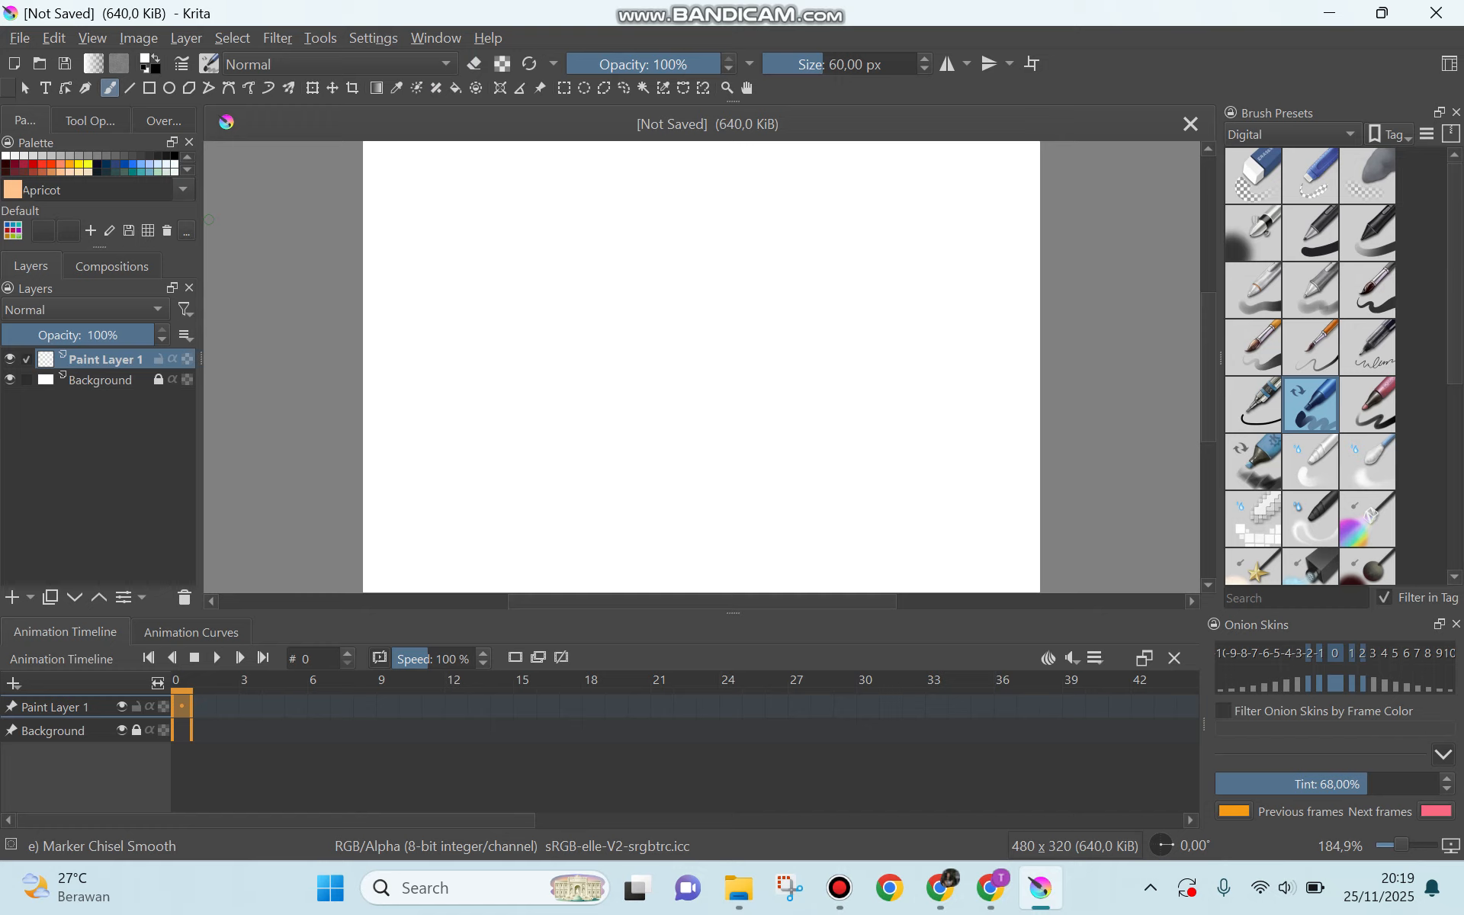
# Step: Draw a Prussian blue circle outline in the upper-left area of the canvas with the Ellipse tool
pyautogui.click(169, 89)
pyautogui.moveTo(407, 187); pyautogui.dragTo(470, 244)
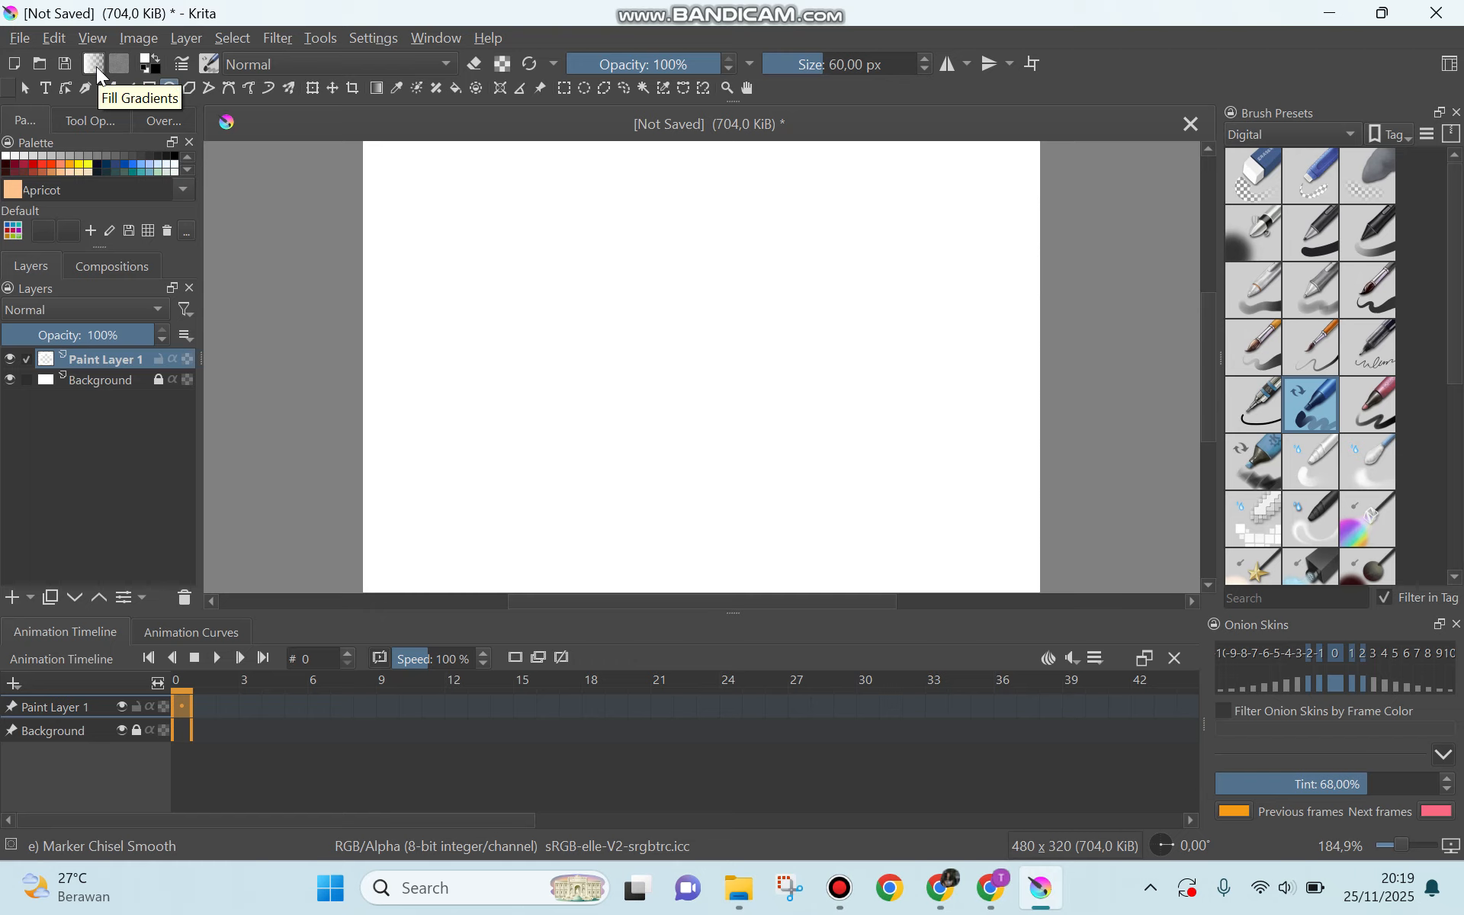
pyautogui.click(106, 163)
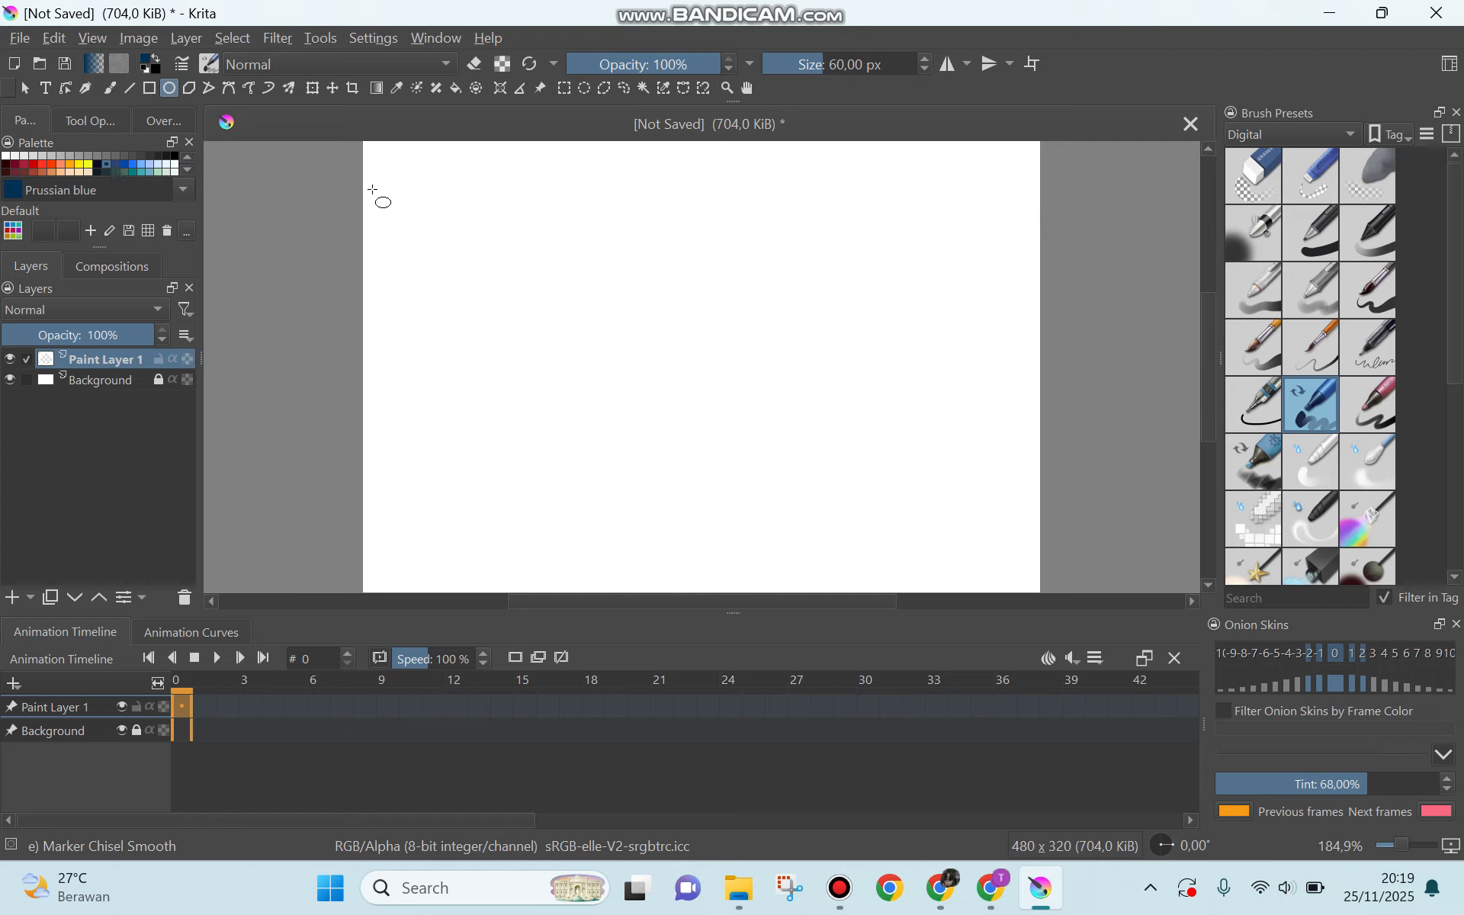
pyautogui.moveTo(414, 175); pyautogui.dragTo(501, 260)
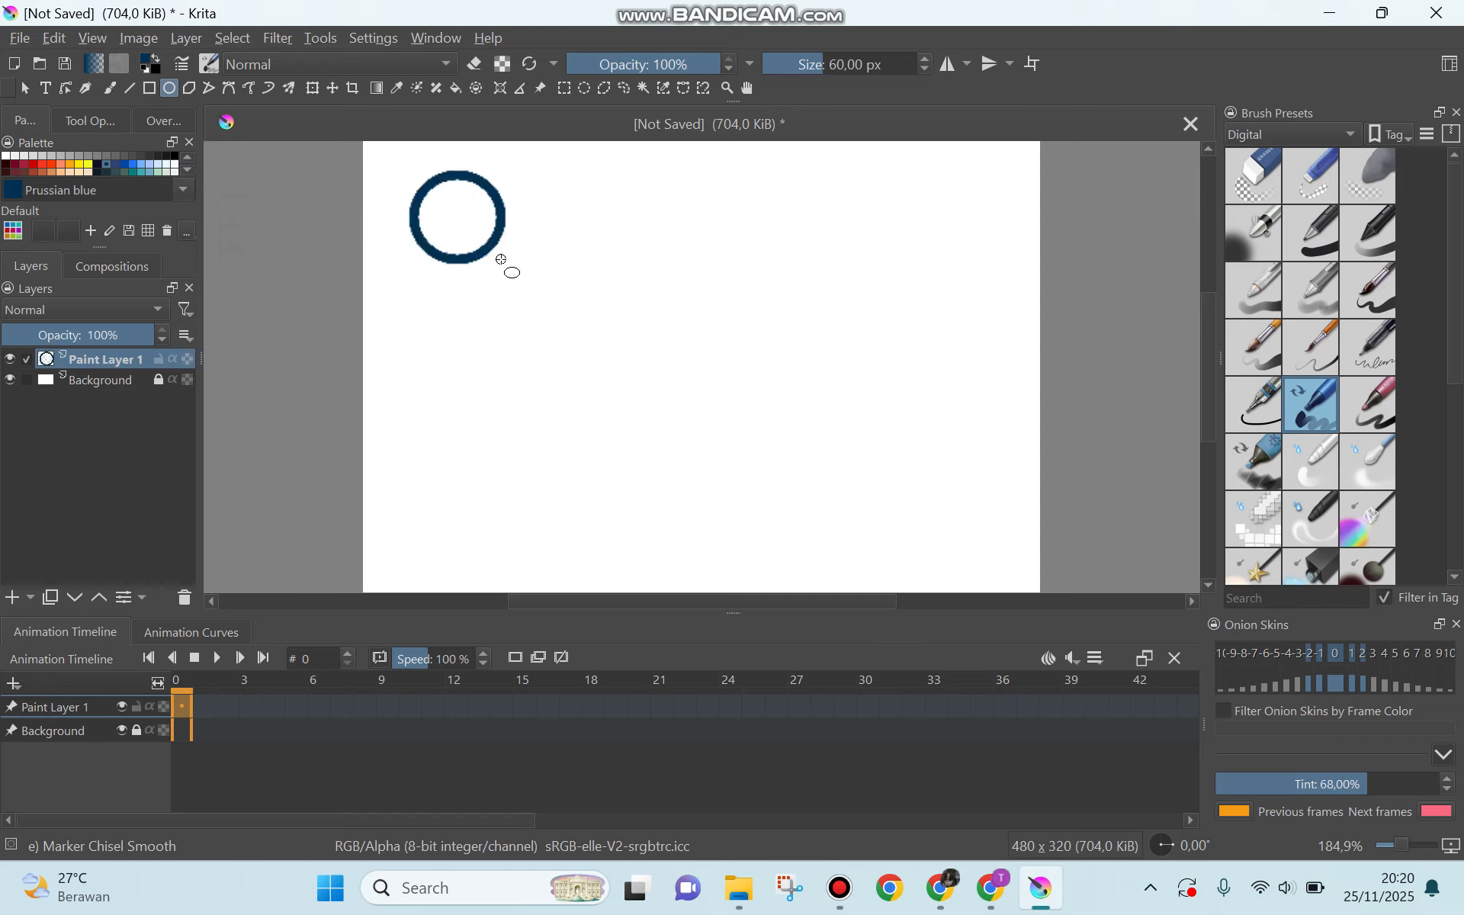
# Step: Move the circle to the top center of the canvas with the Transform tool
pyautogui.click(312, 88)
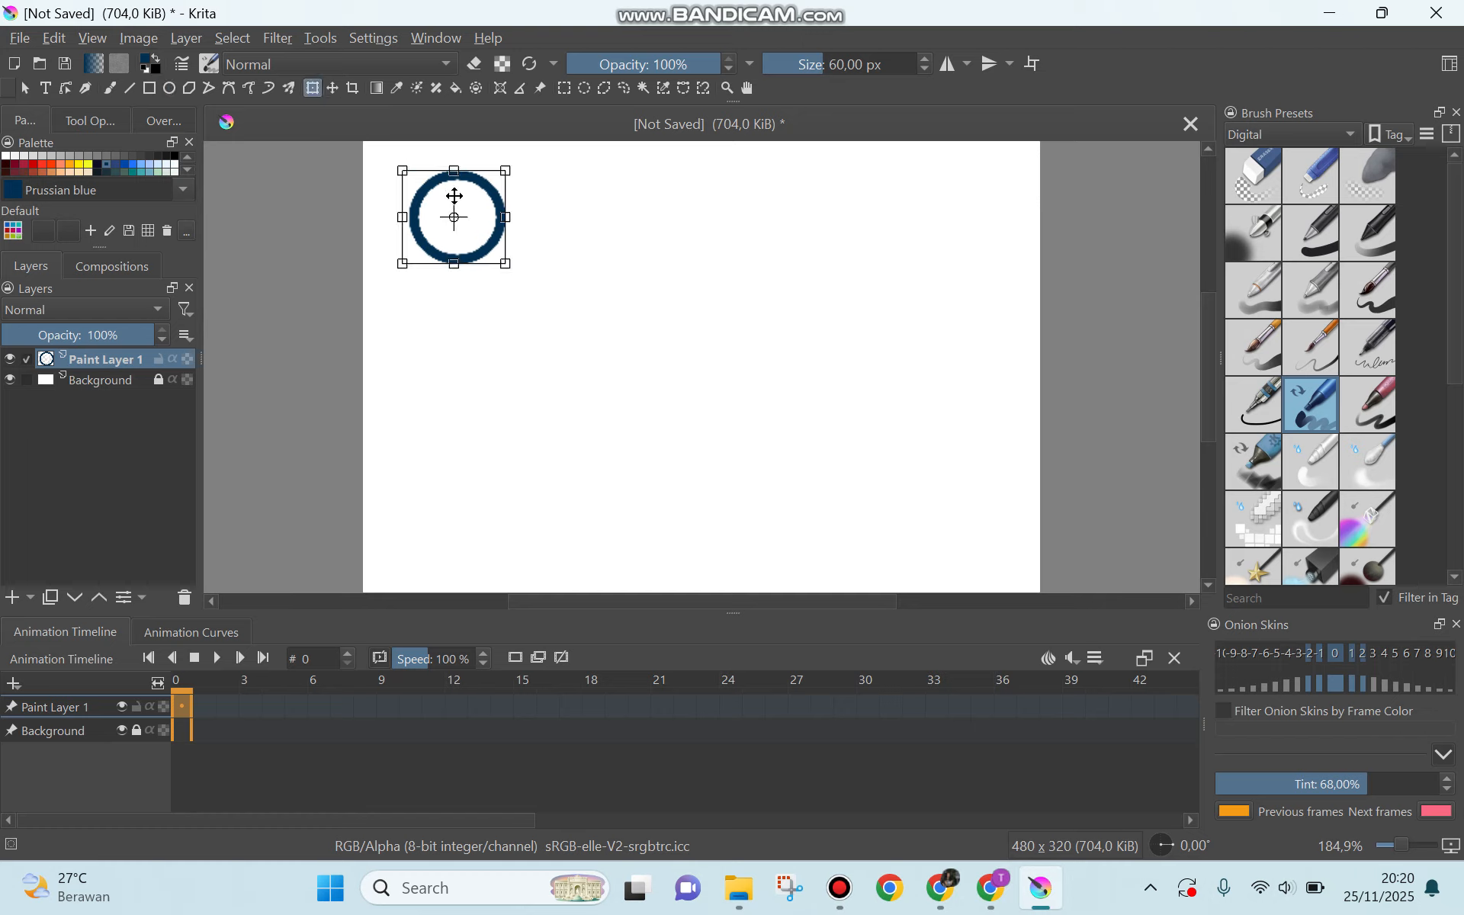
pyautogui.moveTo(473, 201); pyautogui.dragTo(432, 193)
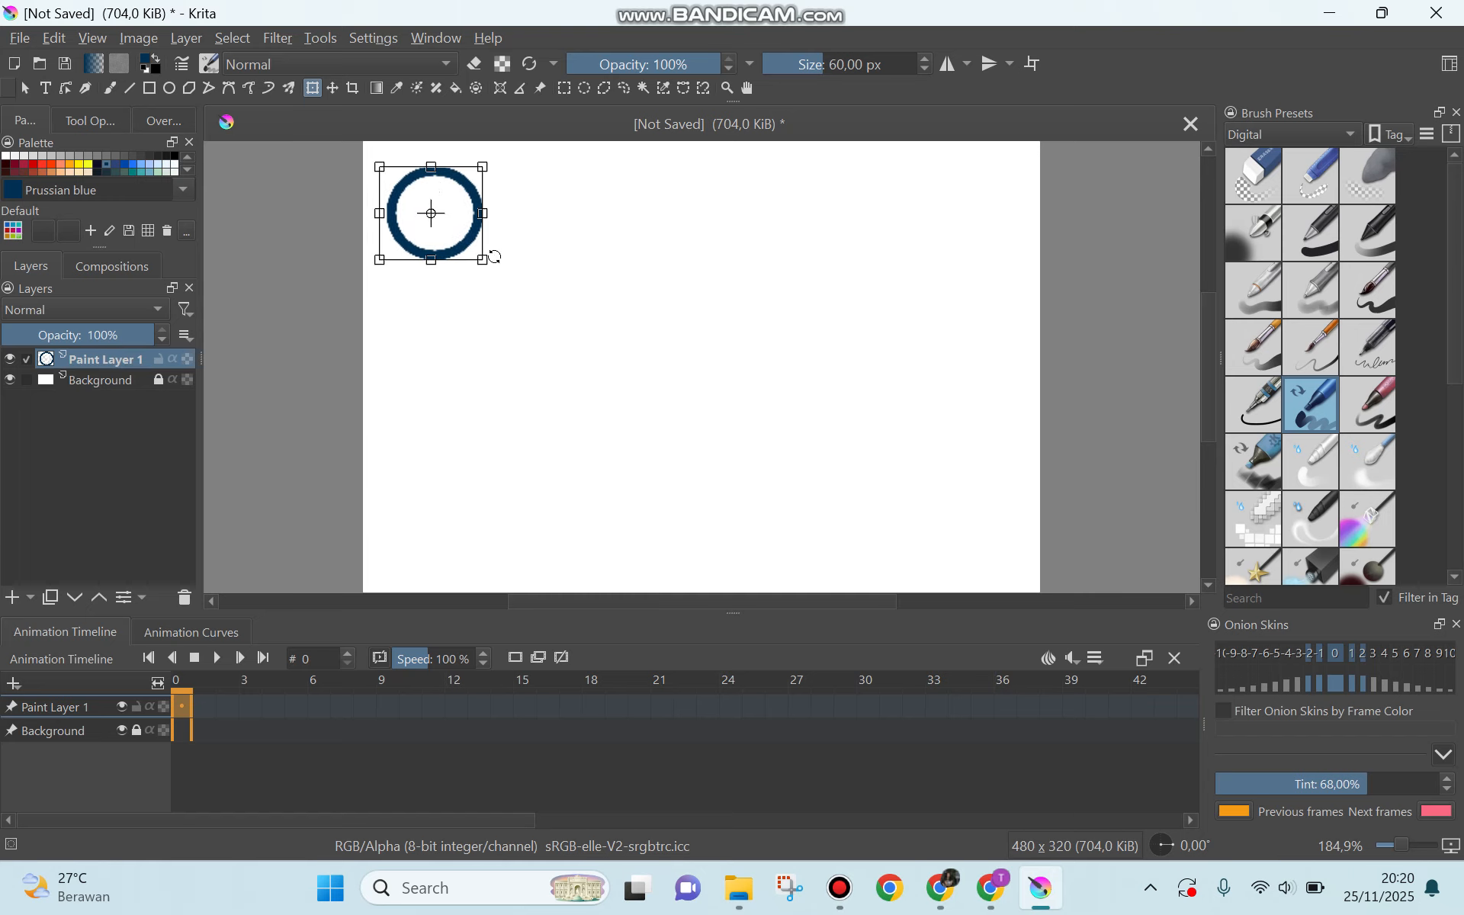
pyautogui.moveTo(441, 203); pyautogui.dragTo(729, 191)
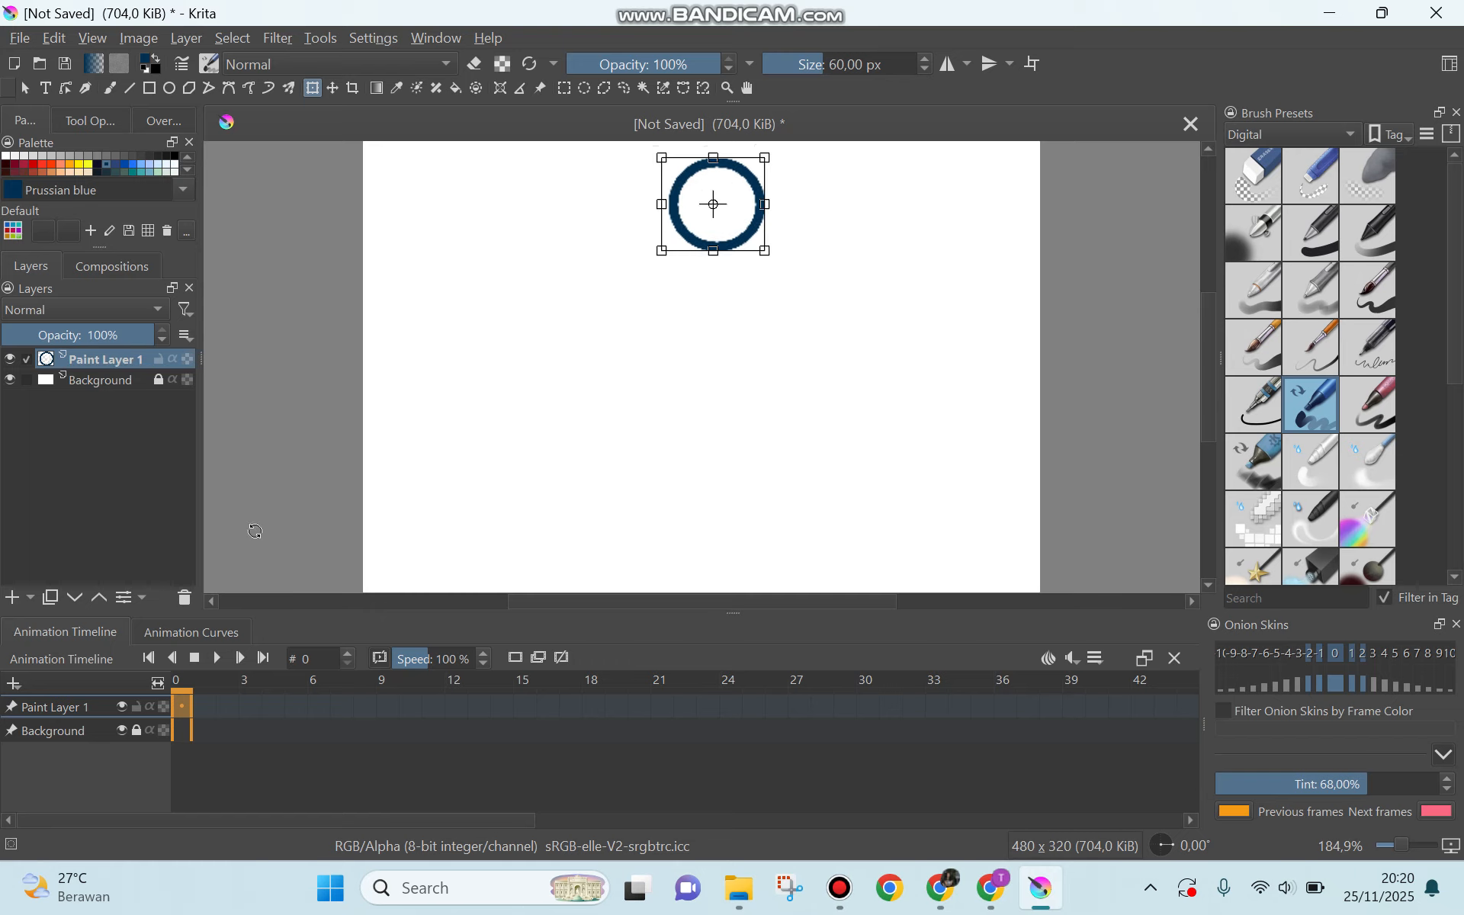
# Step: Create blank frames at frame 0 and frame 3 of Paint Layer 1 in the animation timeline
pyautogui.rightClick(181, 703)
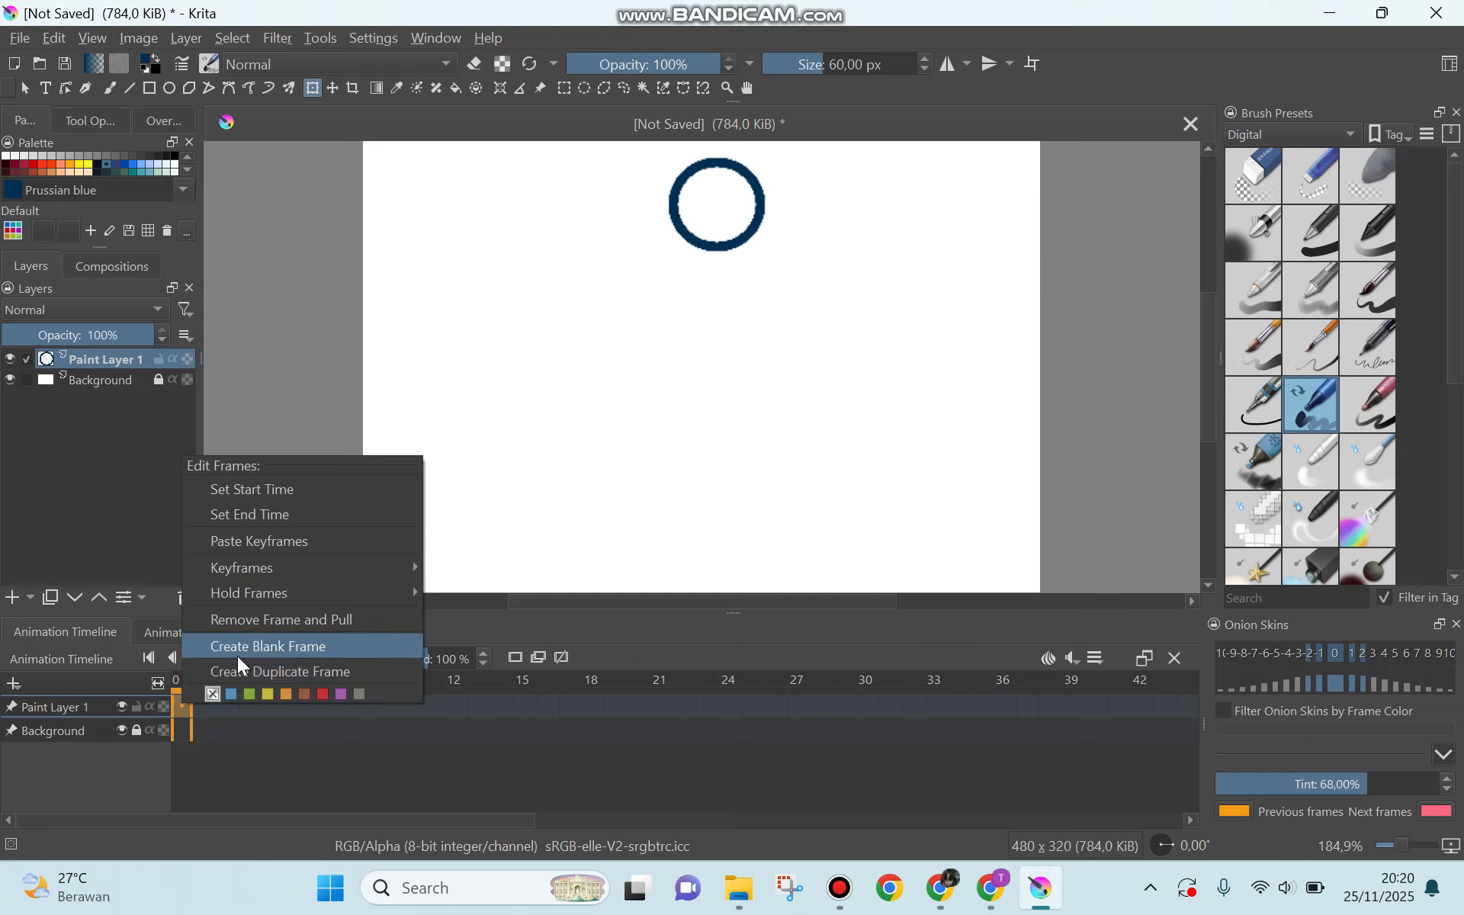
pyautogui.click(237, 655)
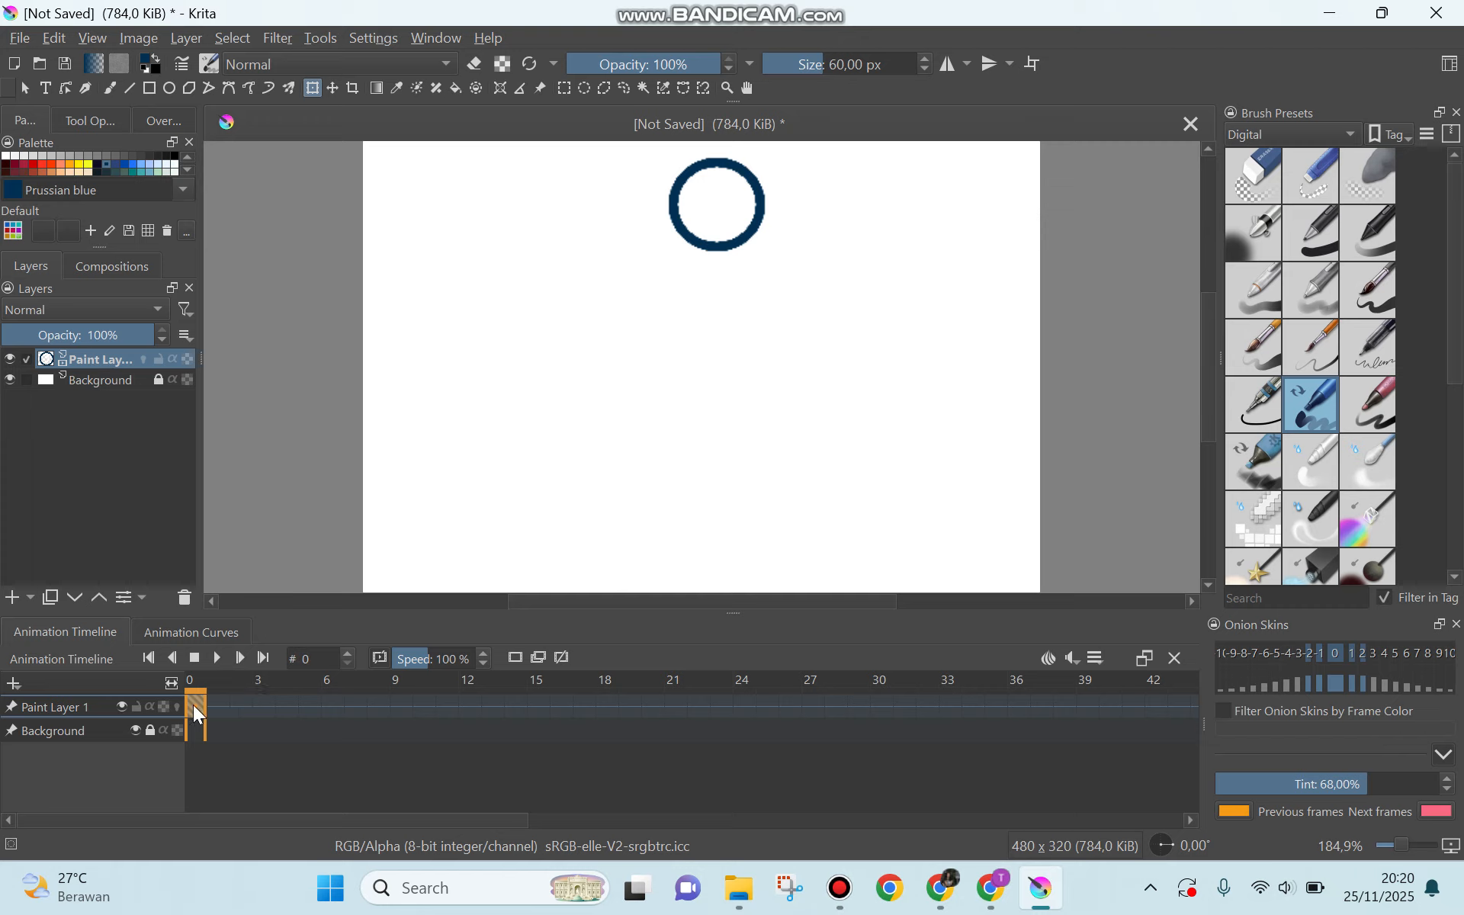
pyautogui.click(263, 710)
pyautogui.rightClick(263, 710)
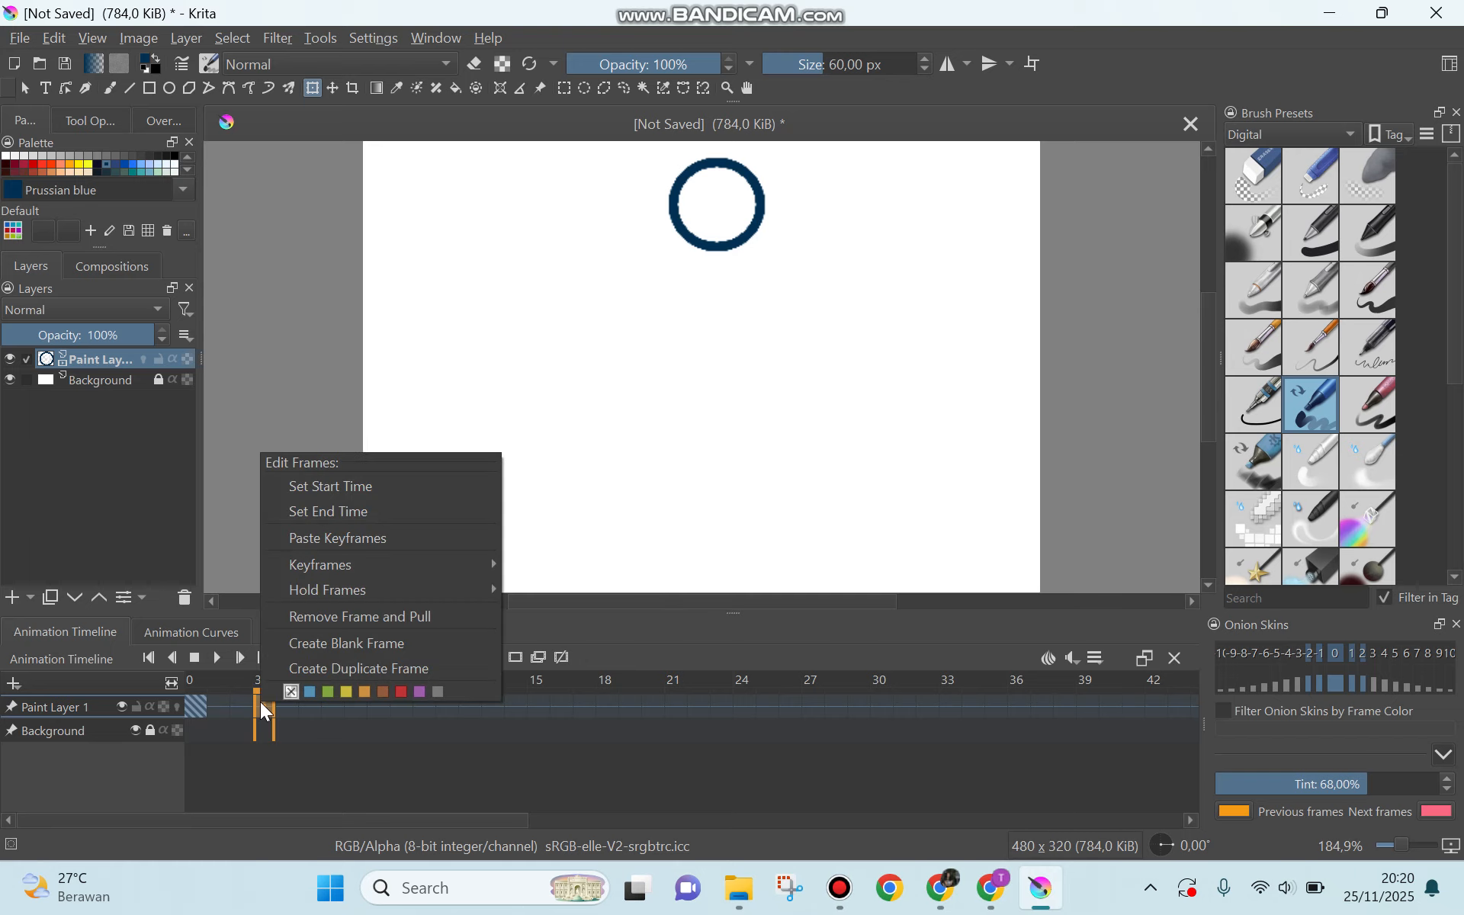
pyautogui.click(320, 643)
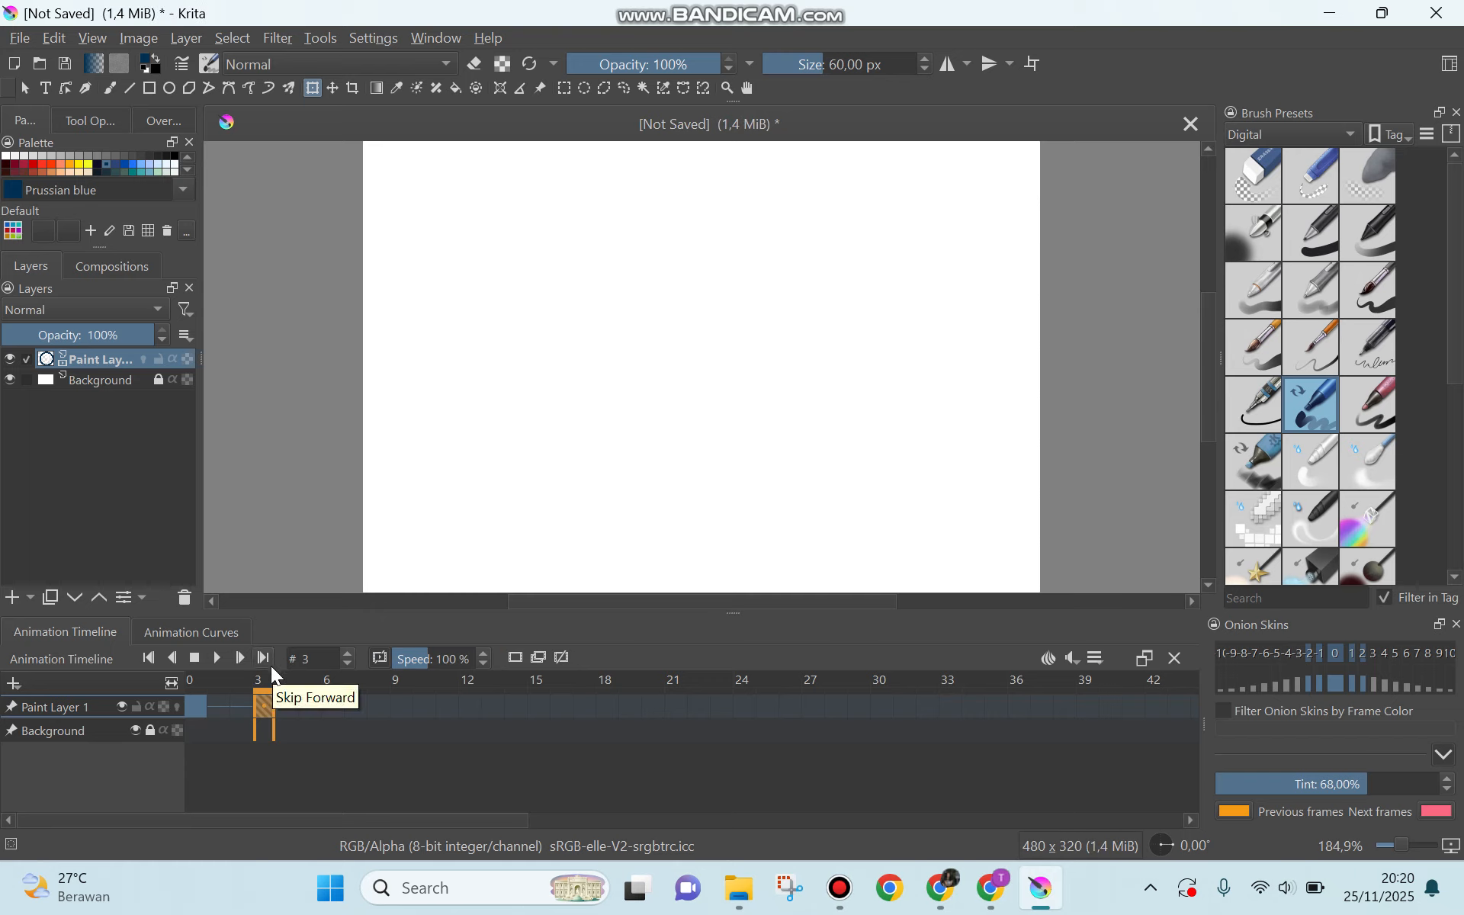
# Step: Copy the circle keyframe from frame 0 and paste it into frame 3 of Paint Layer 1
pyautogui.click(199, 704)
pyautogui.rightClick(200, 705)
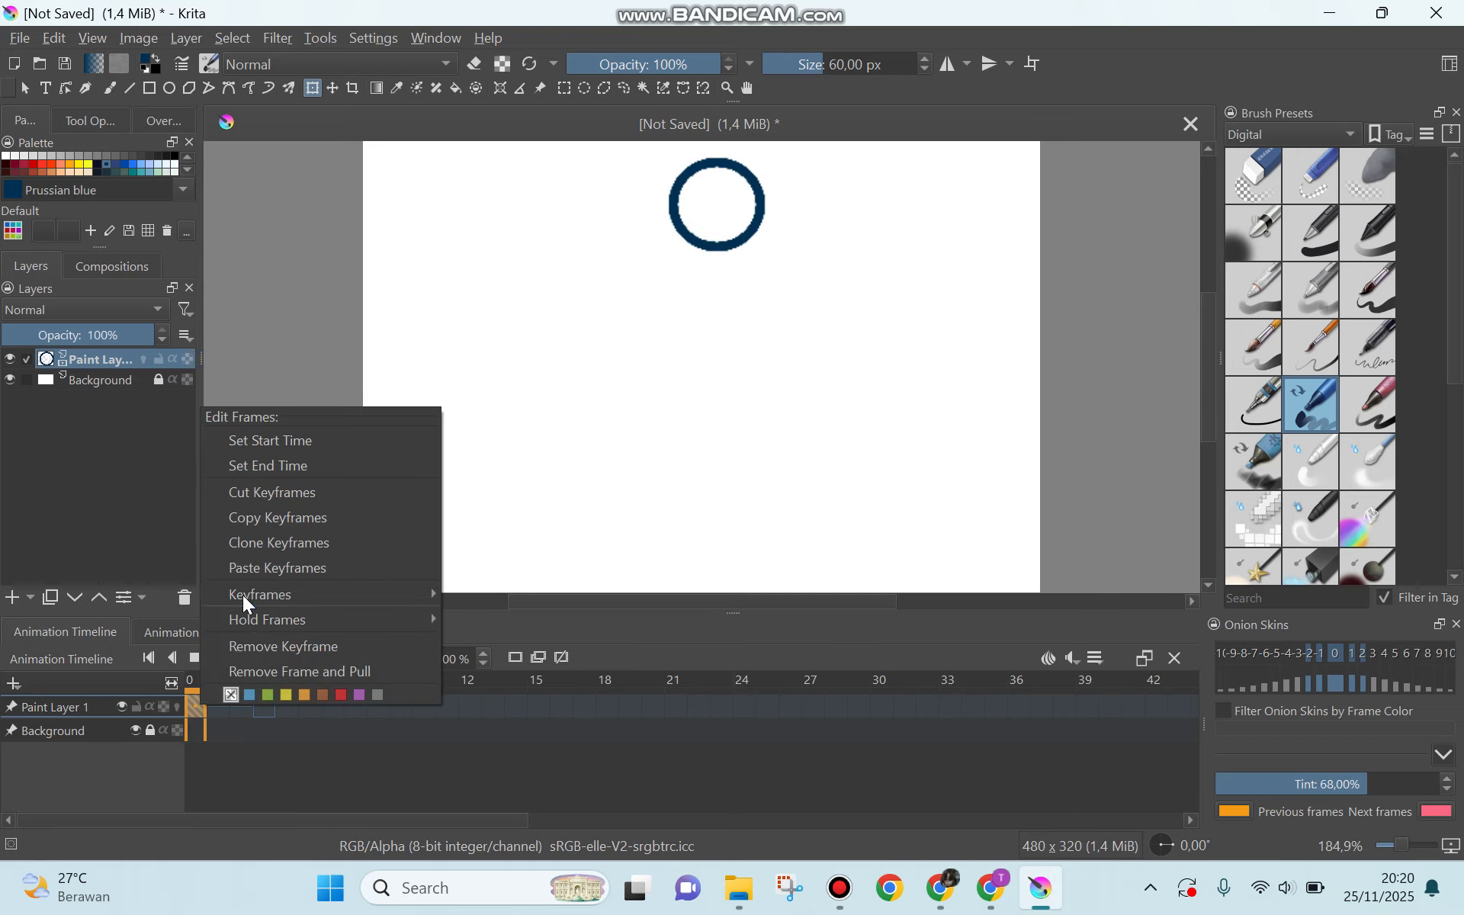
pyautogui.click(259, 523)
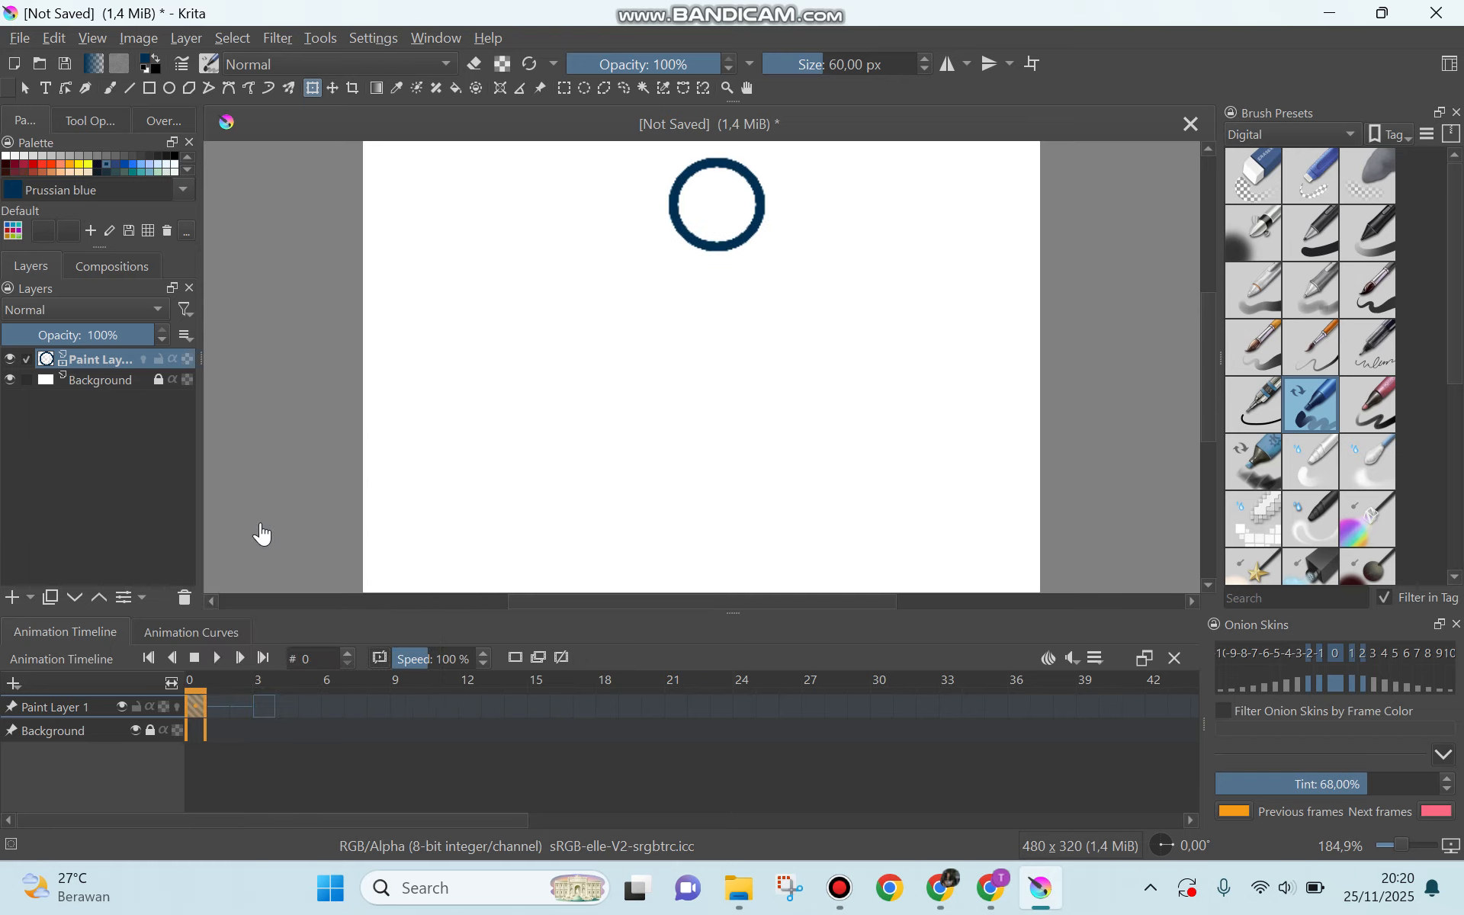
pyautogui.click(262, 711)
pyautogui.rightClick(263, 714)
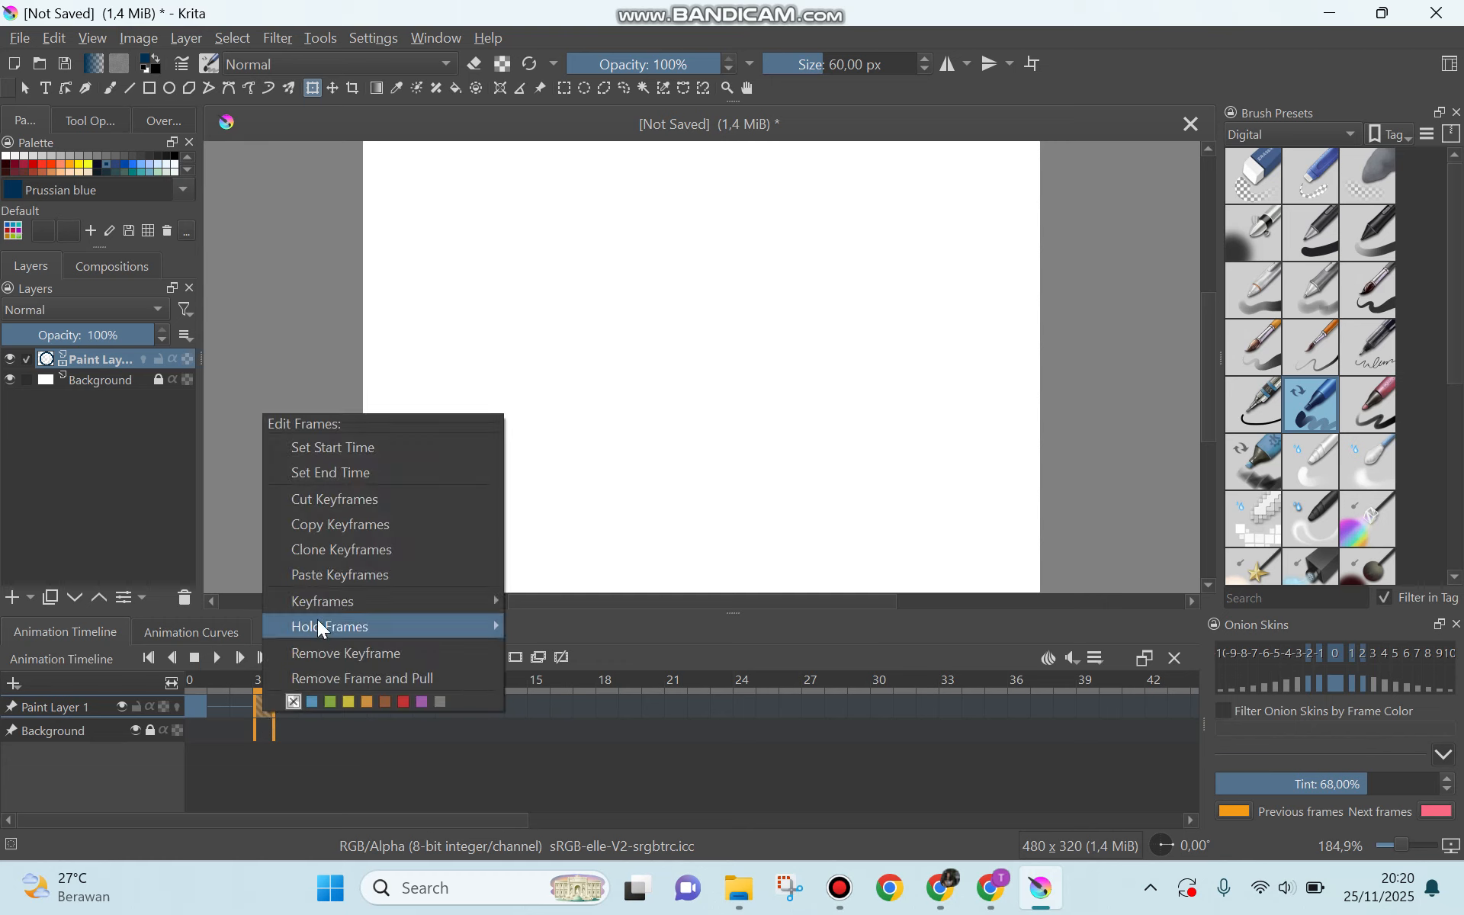
pyautogui.click(331, 578)
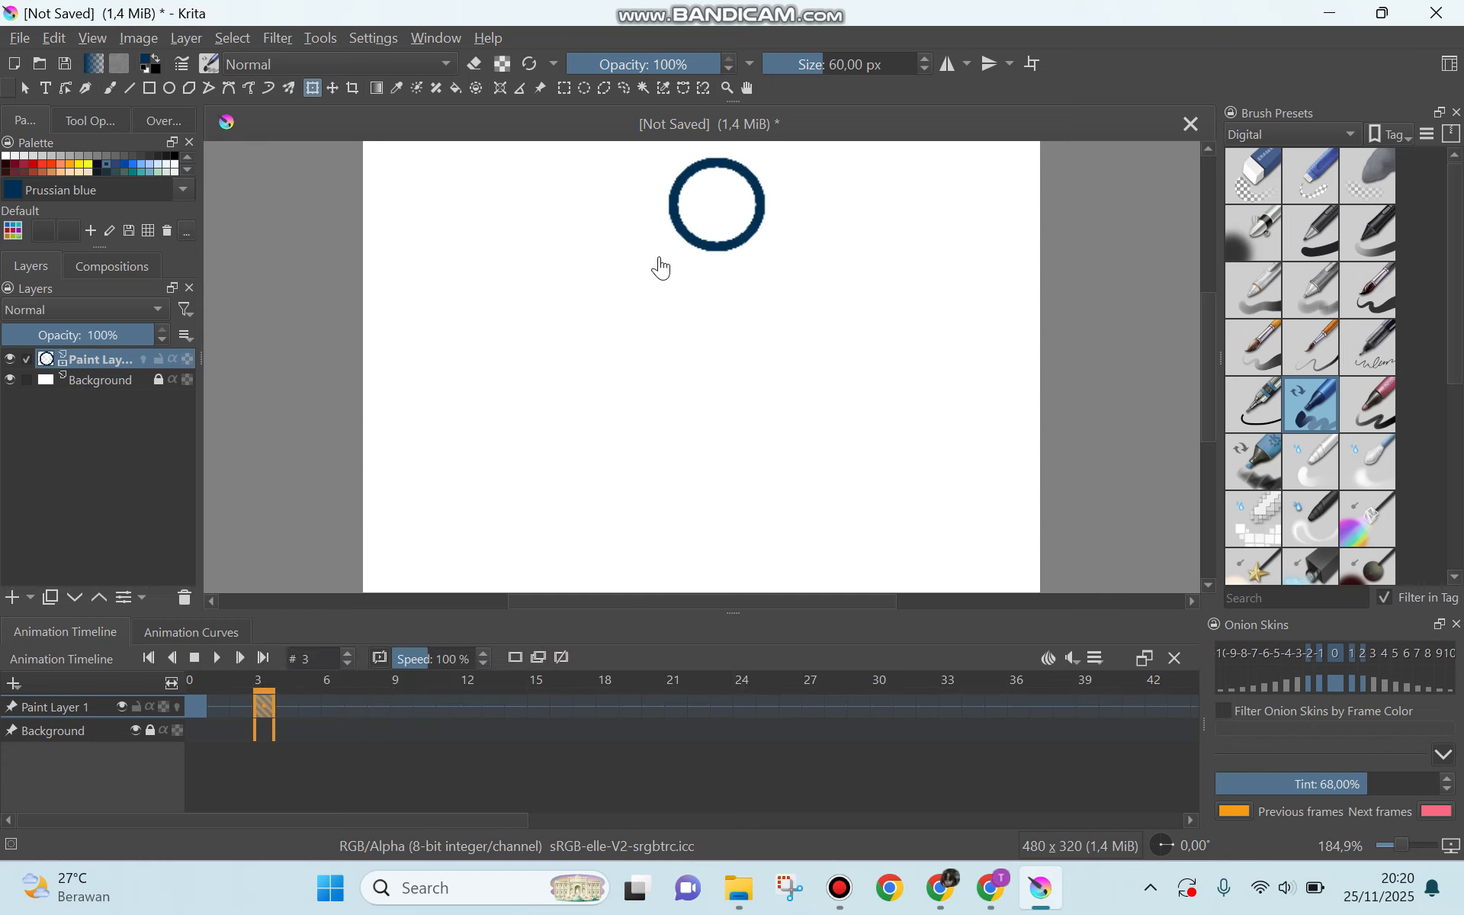
# Step: Transform the circle on frame 3, moving it down toward the left side of the canvas
pyautogui.click(712, 210)
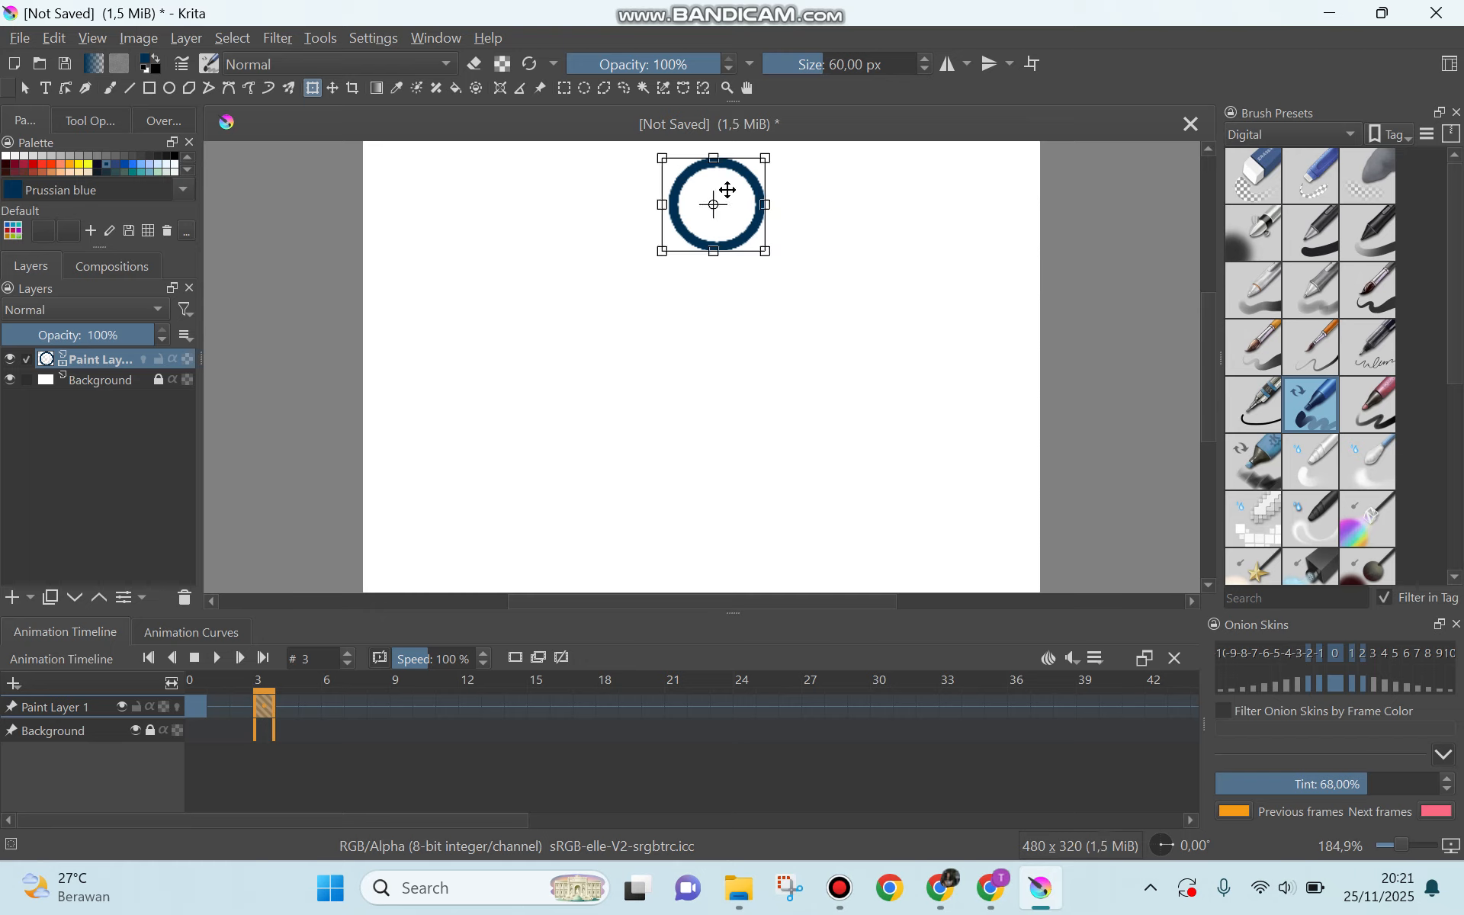
pyautogui.moveTo(727, 190); pyautogui.dragTo(503, 295)
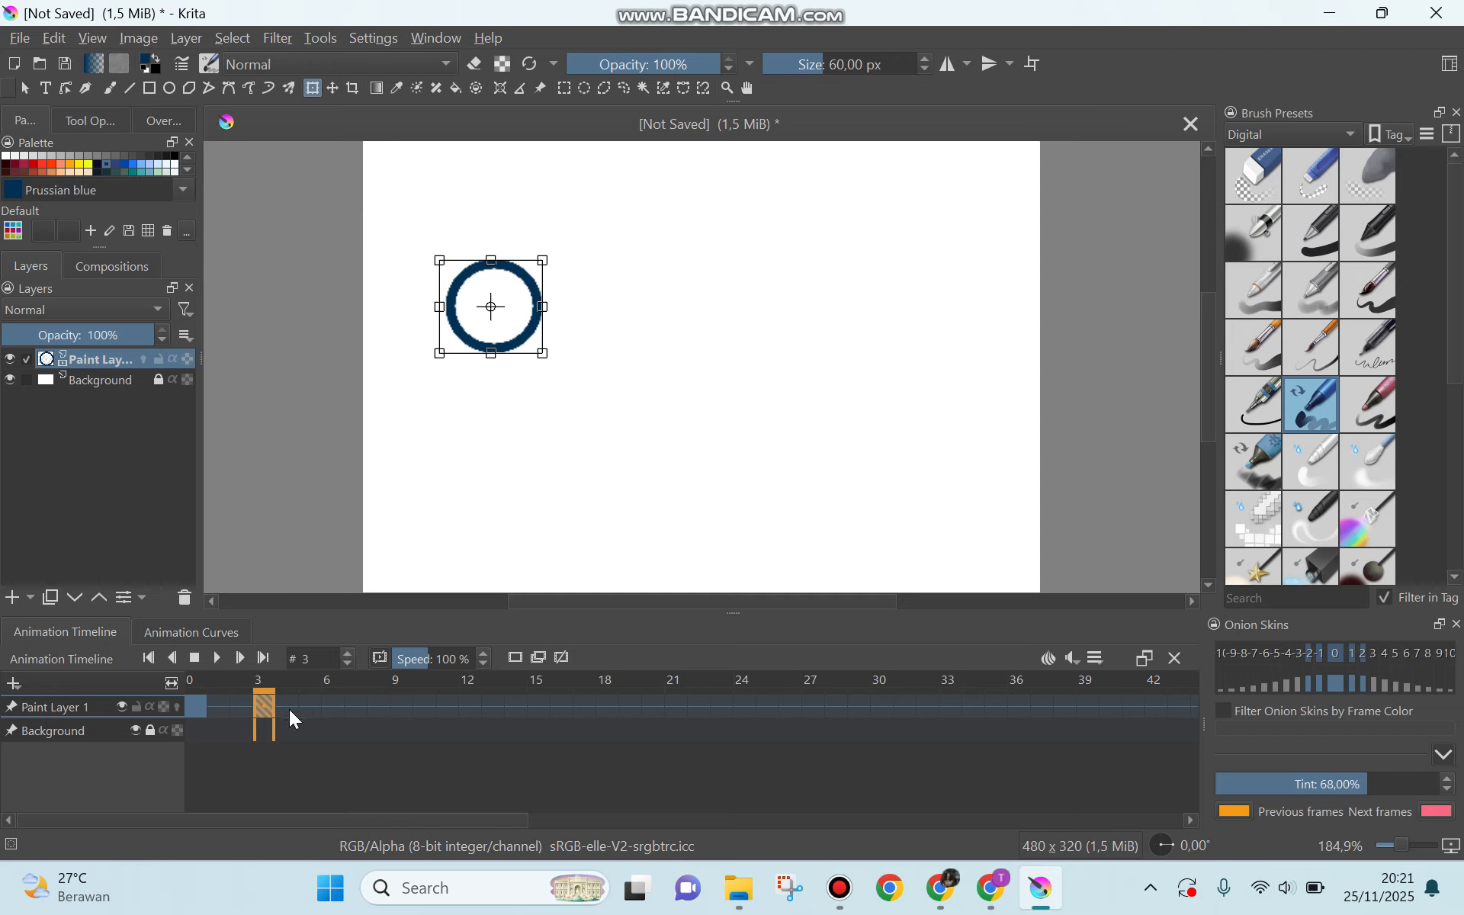
# Step: Copy the frame 3 keyframe of Paint Layer 1 to frame 6 and move the circle straight down toward the canvas's lower left
pyautogui.rightClick(267, 702)
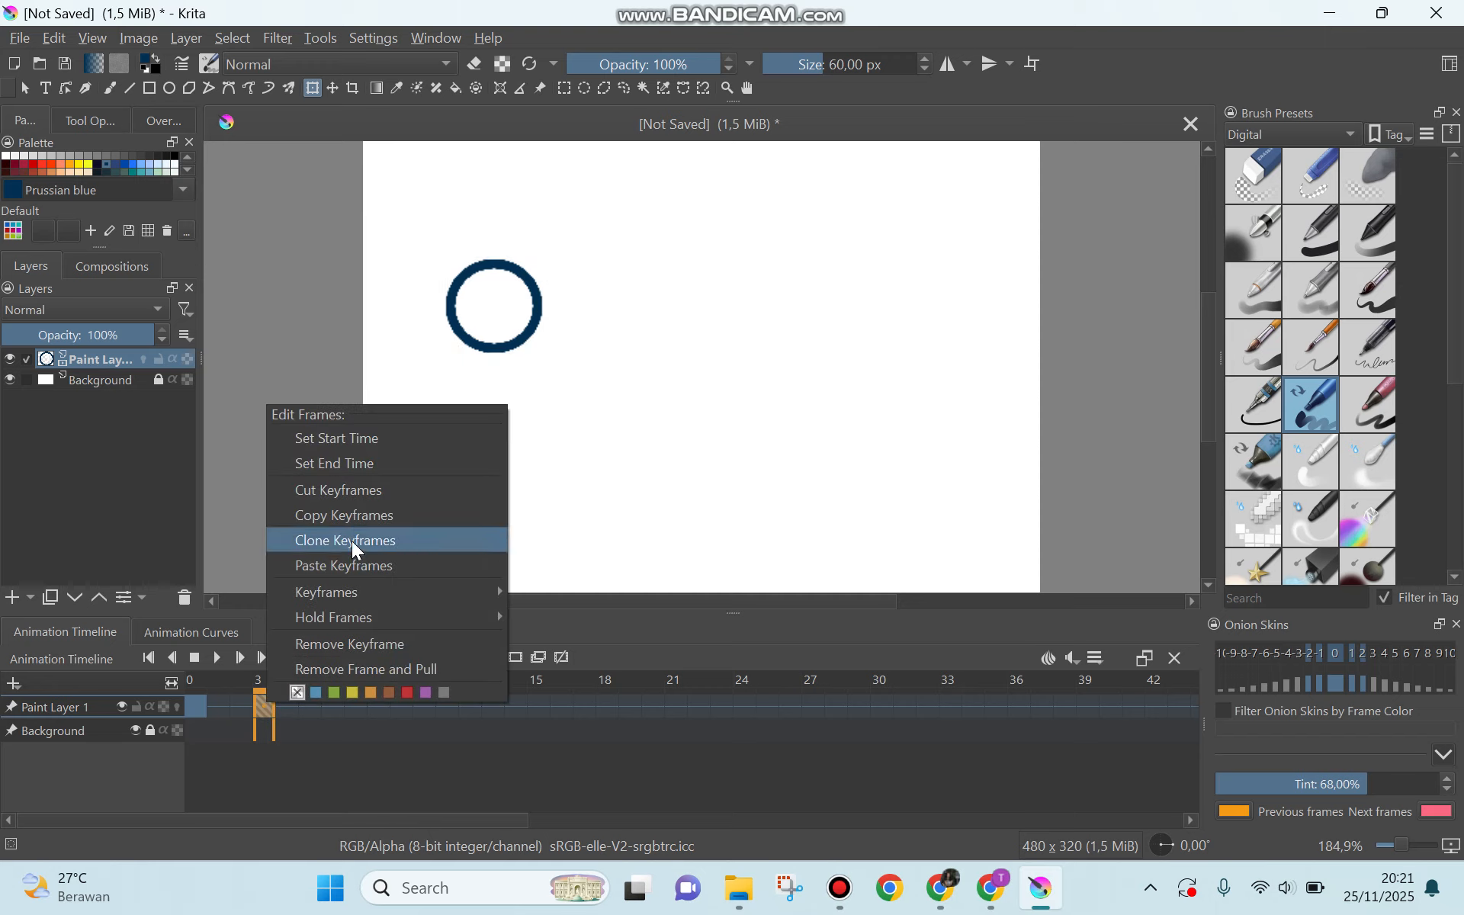
pyautogui.click(353, 521)
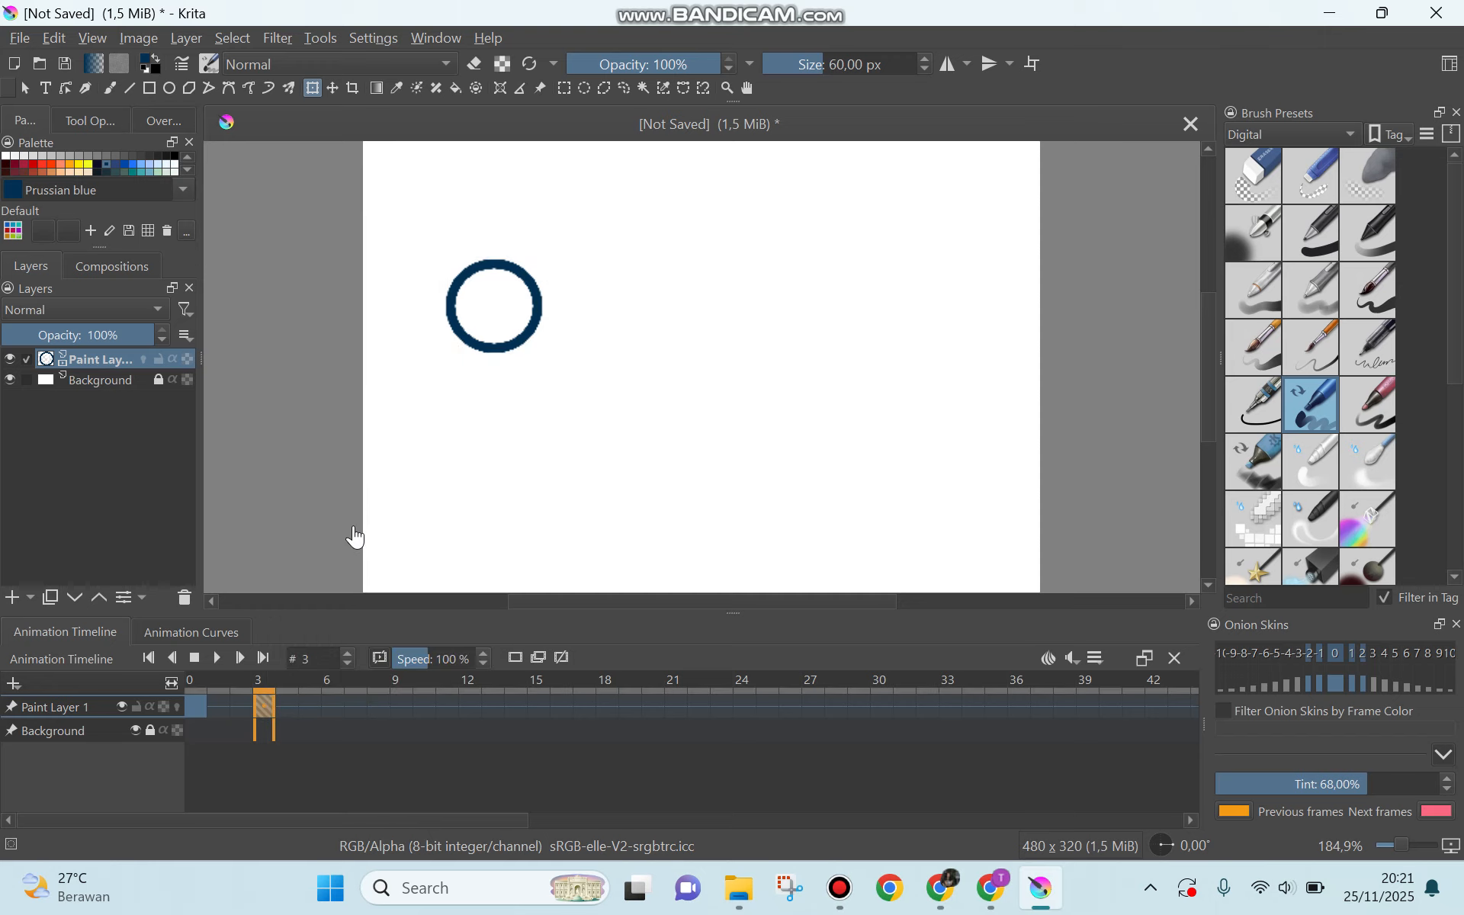
pyautogui.rightClick(337, 700)
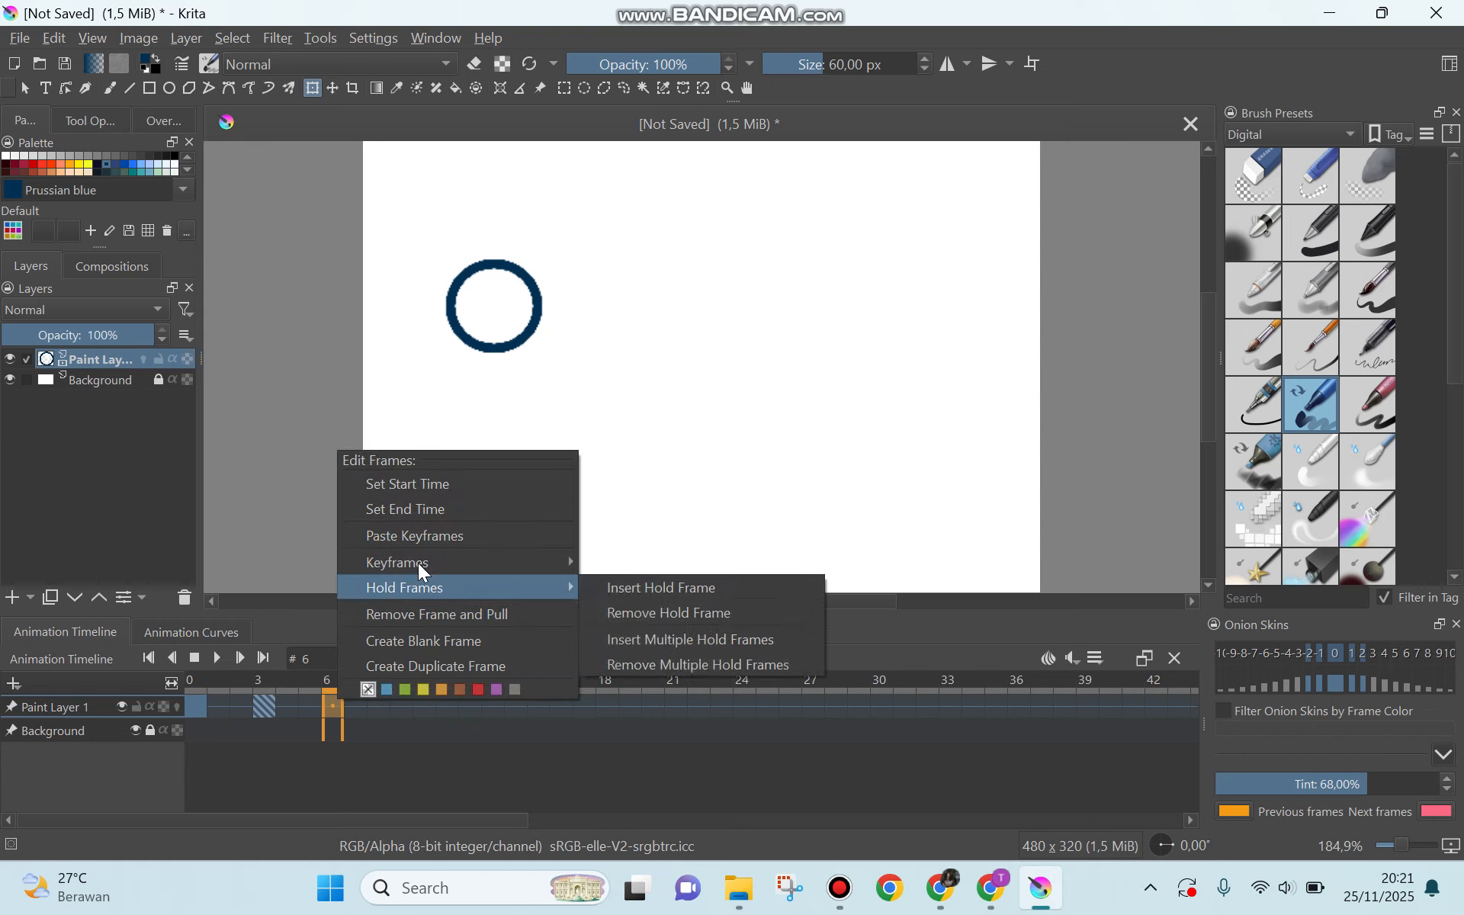
pyautogui.click(424, 543)
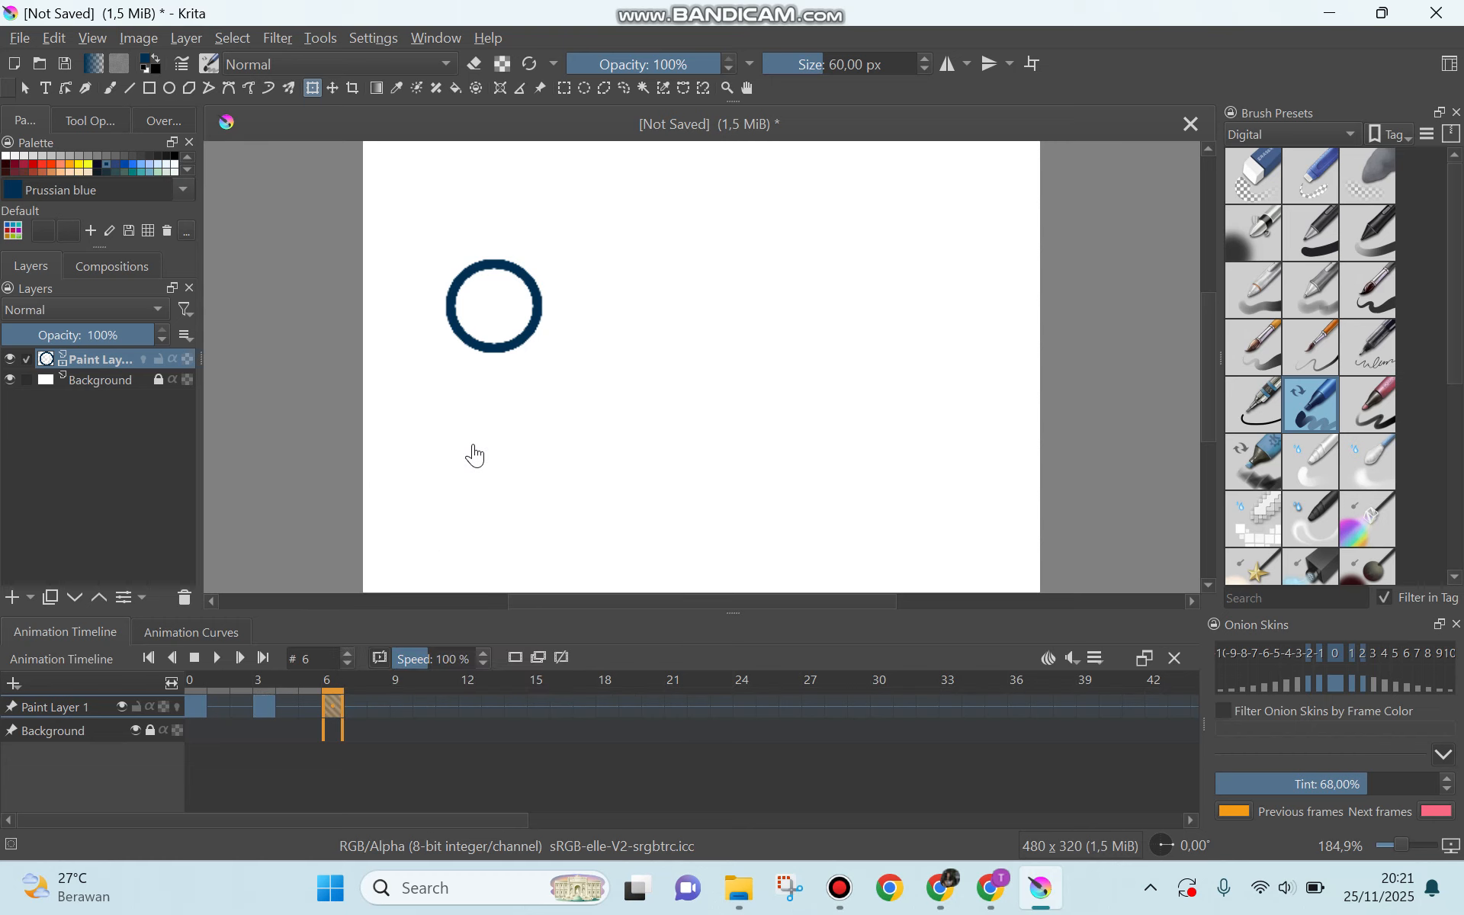
pyautogui.click(495, 294)
pyautogui.moveTo(495, 292); pyautogui.dragTo(495, 414)
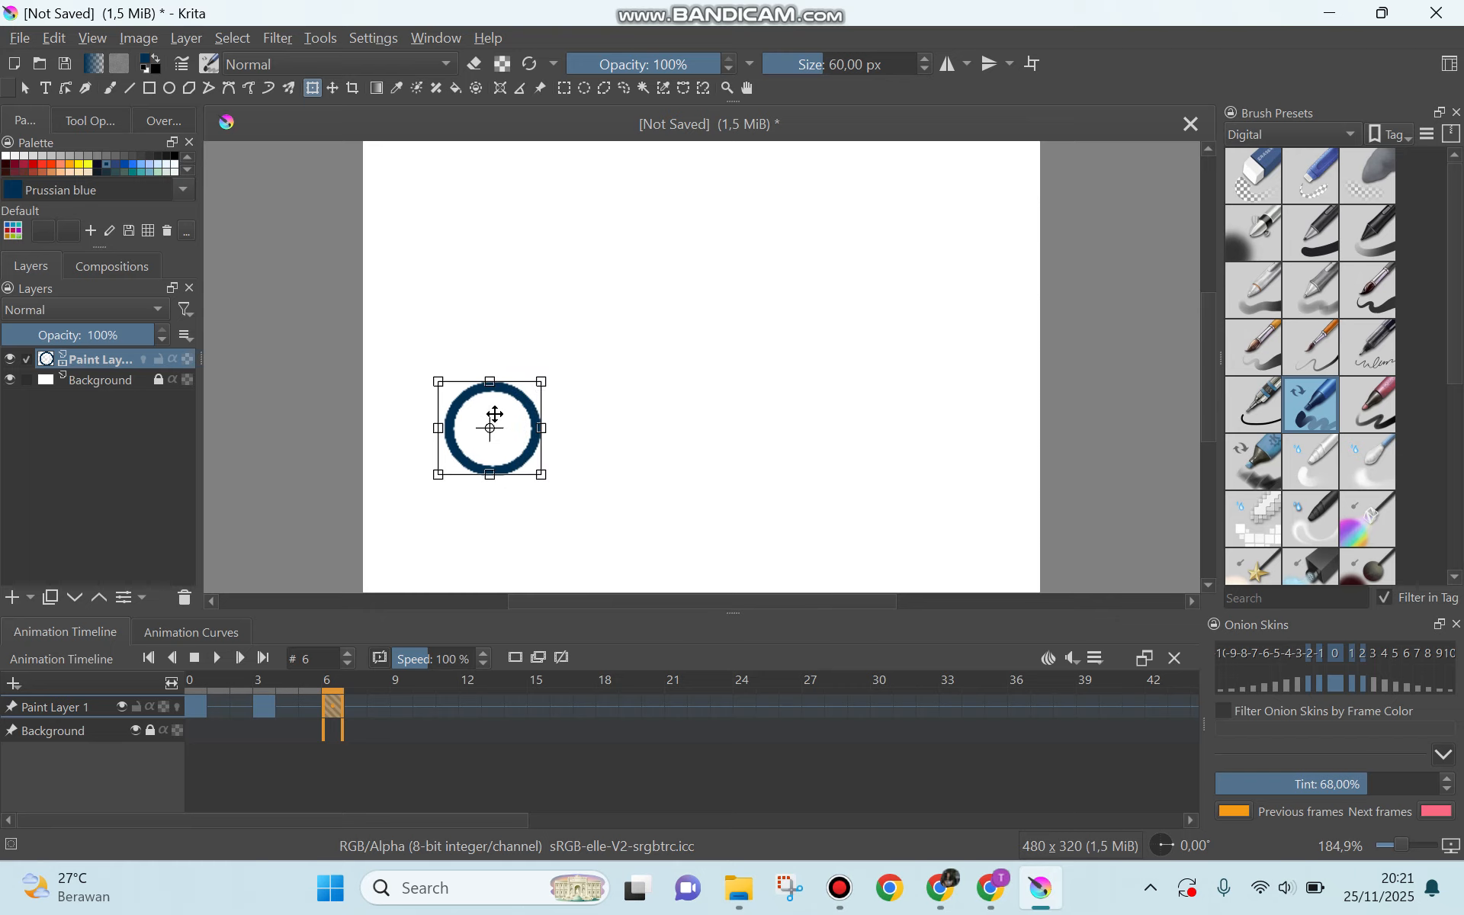
# Step: Copy the frame 6 keyframe to frame 9 and move the circle to the bottom center of the canvas
pyautogui.rightClick(332, 706)
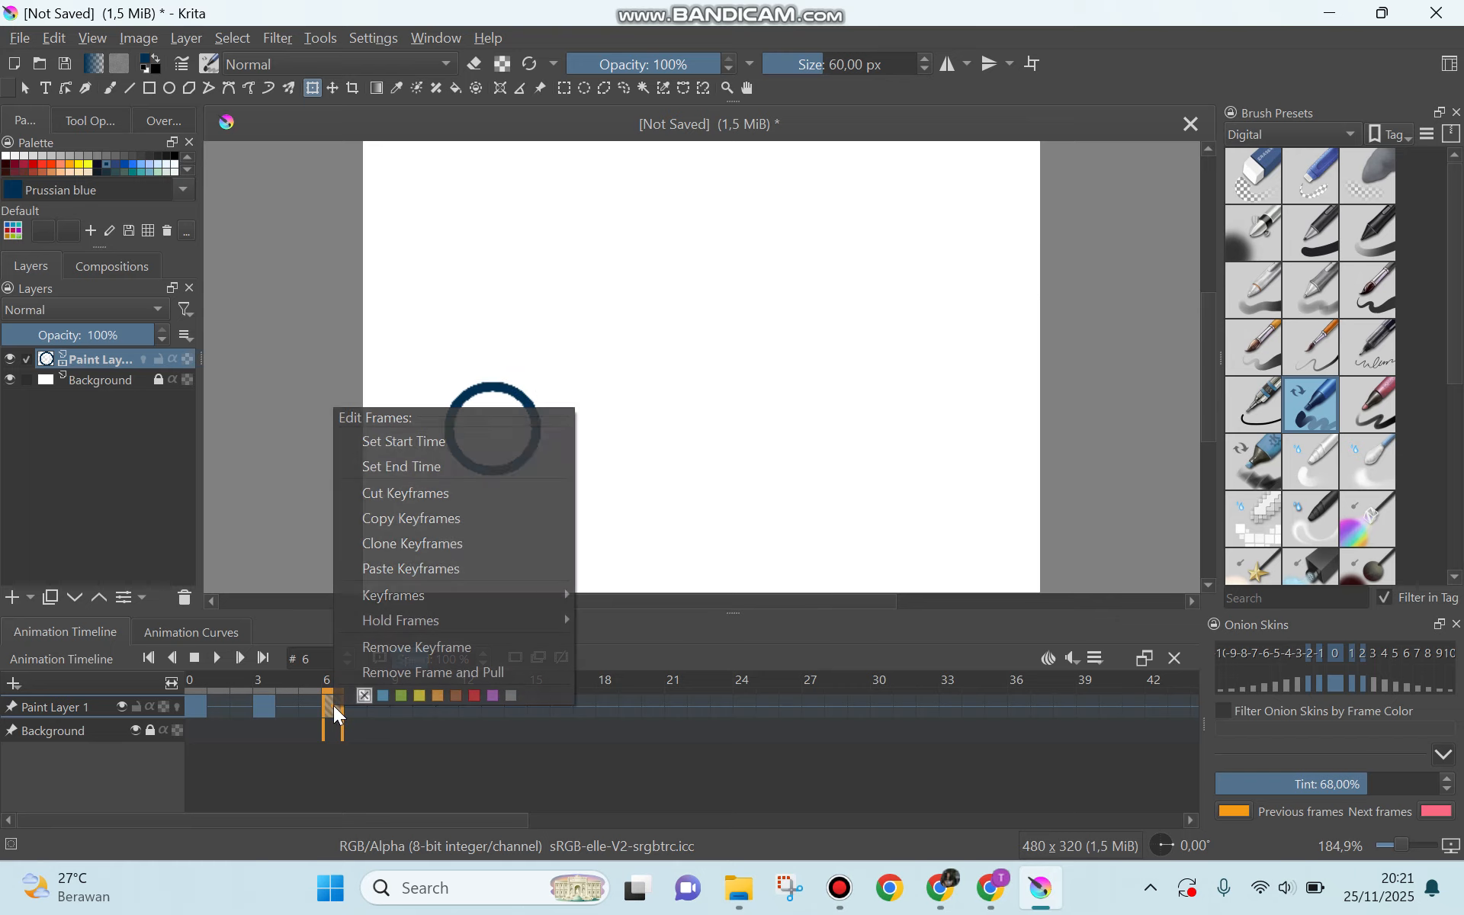
pyautogui.click(402, 525)
pyautogui.click(399, 703)
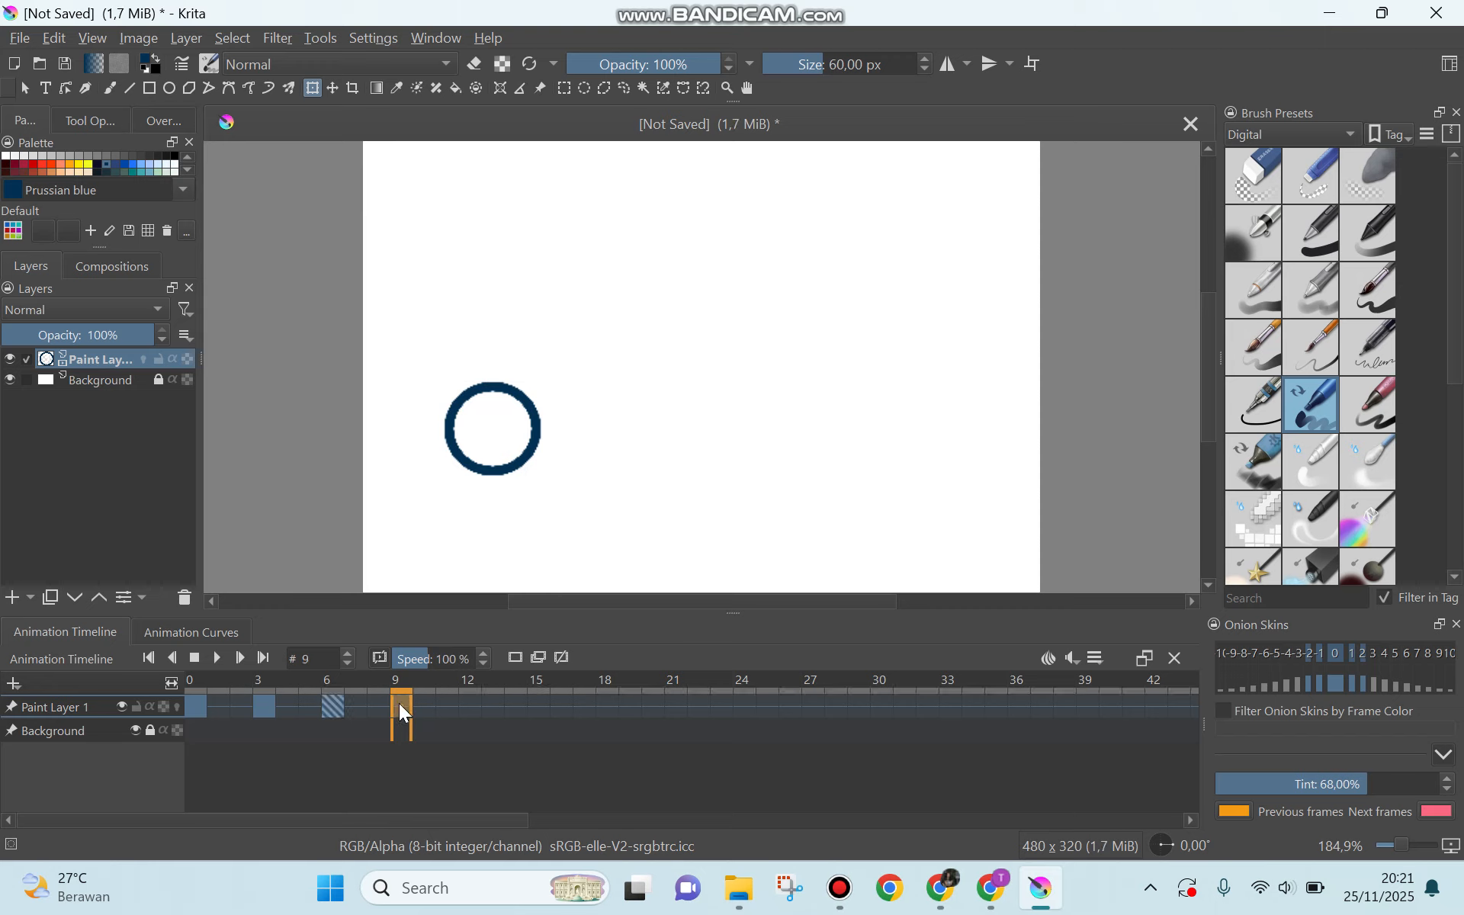
pyautogui.rightClick(399, 703)
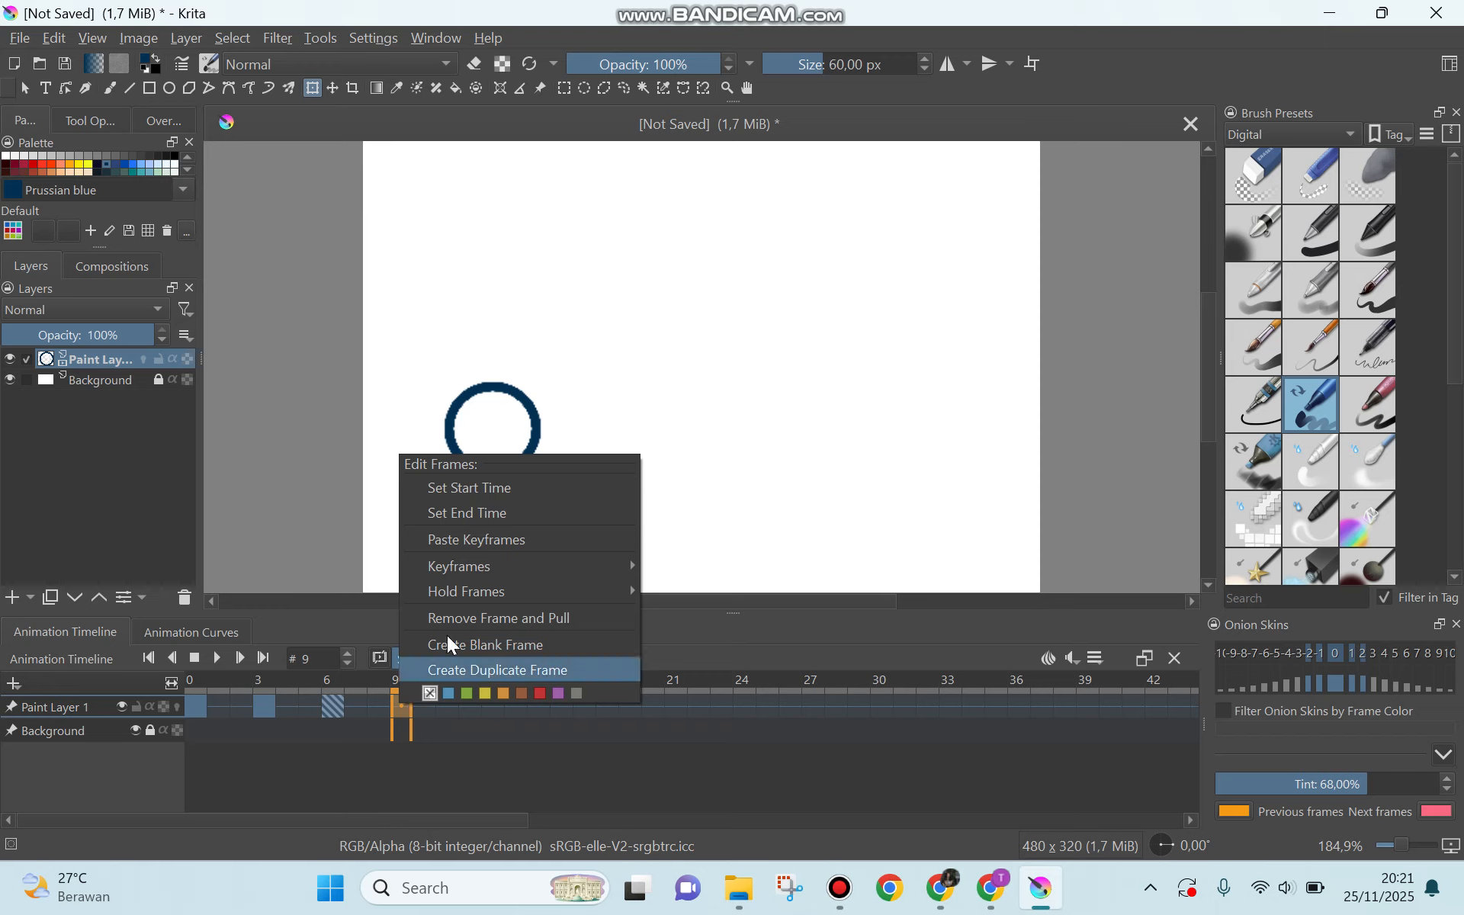
pyautogui.click(508, 544)
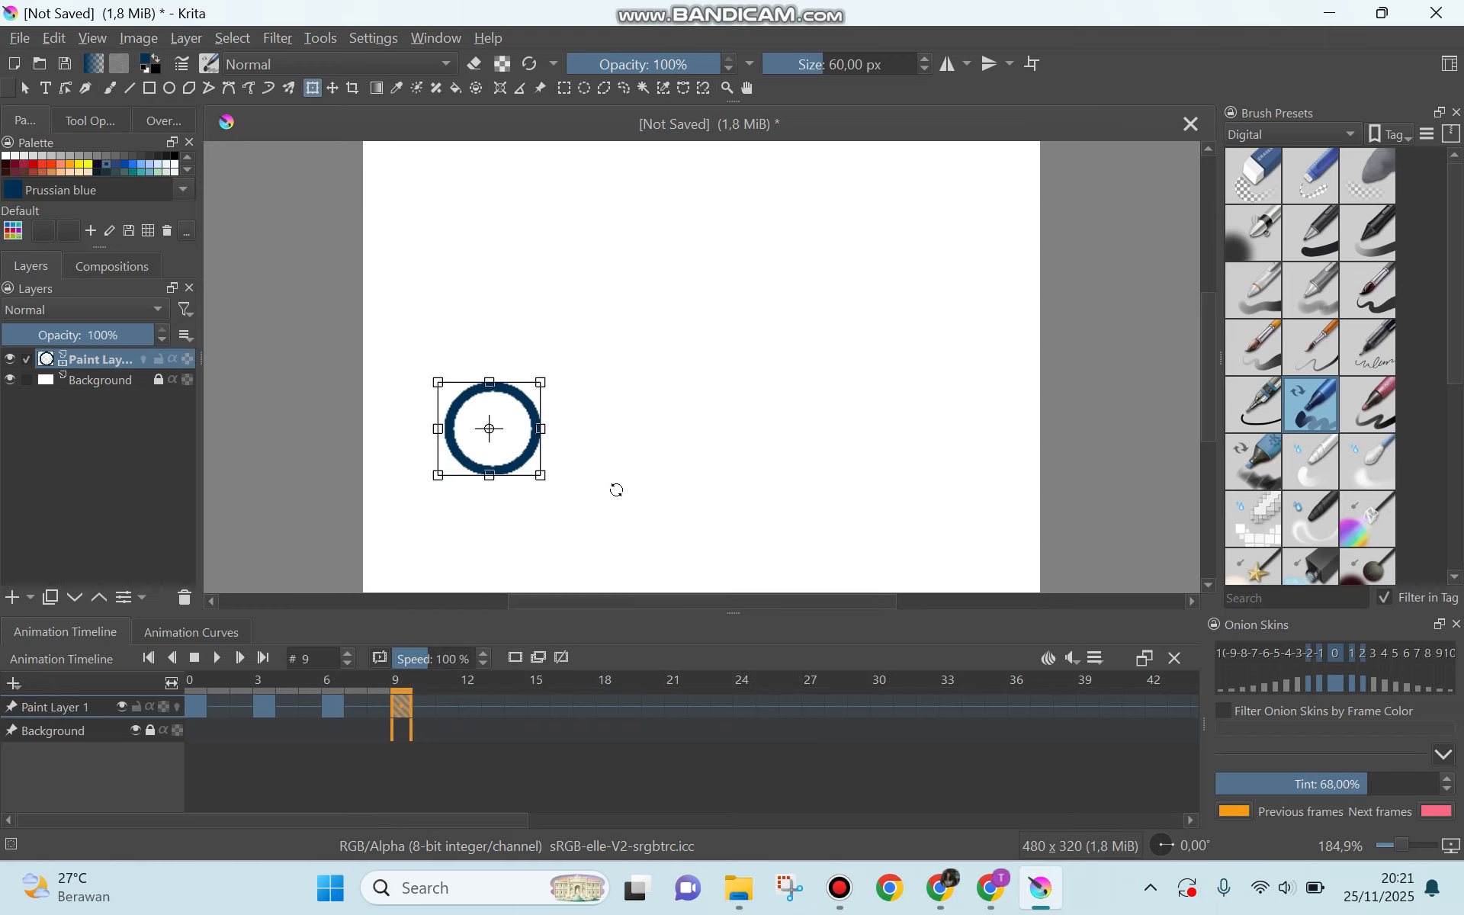
pyautogui.moveTo(513, 431); pyautogui.dragTo(738, 528)
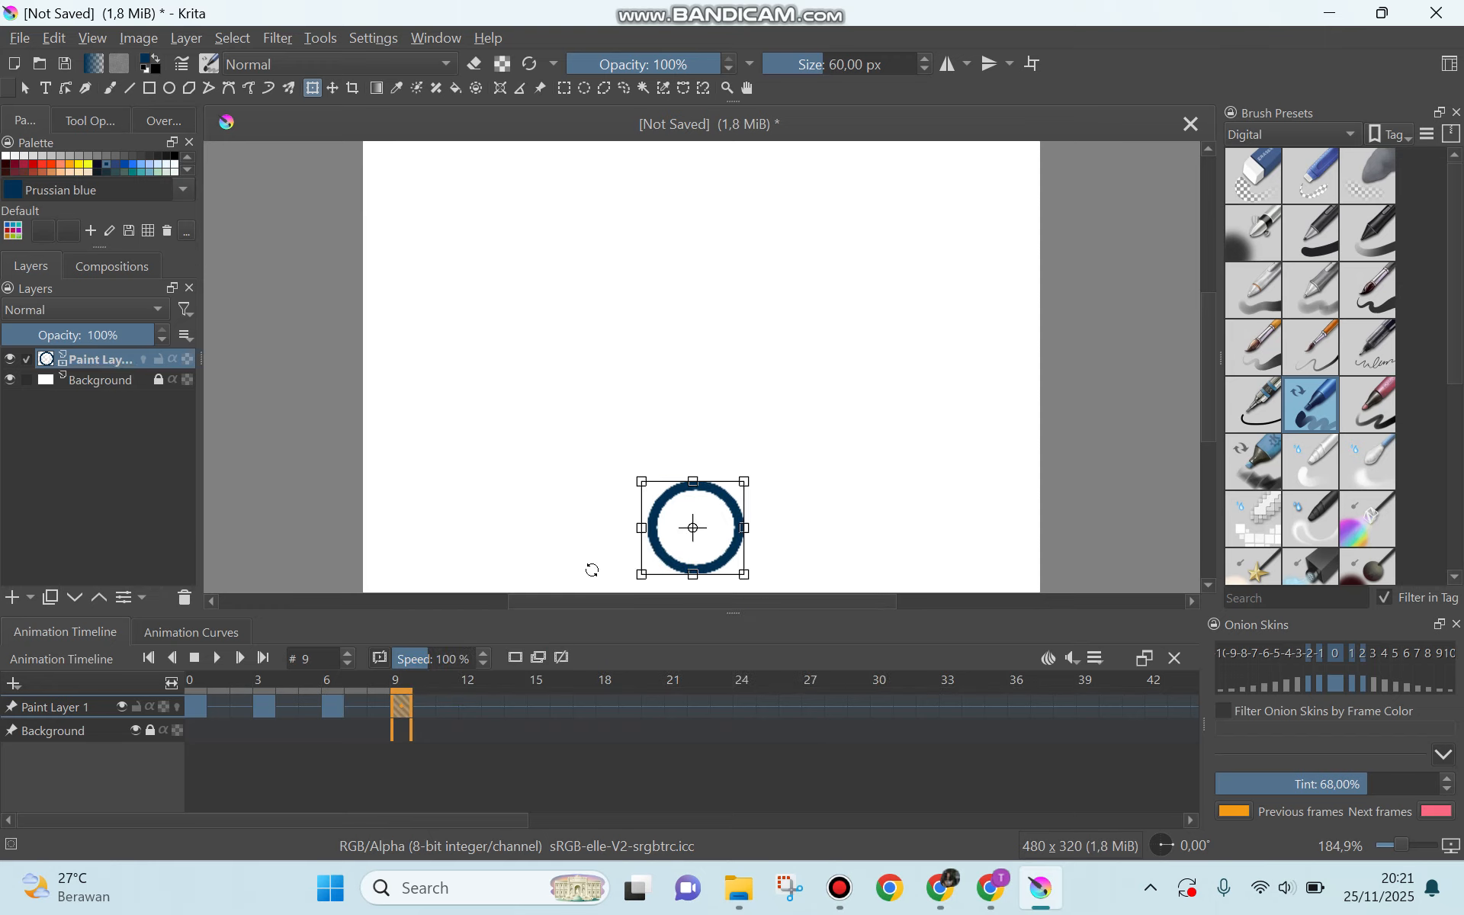
# Step: Copy the frame 9 keyframe to frame 12 and move the circle up to the lower right area of the canvas
pyautogui.rightClick(405, 707)
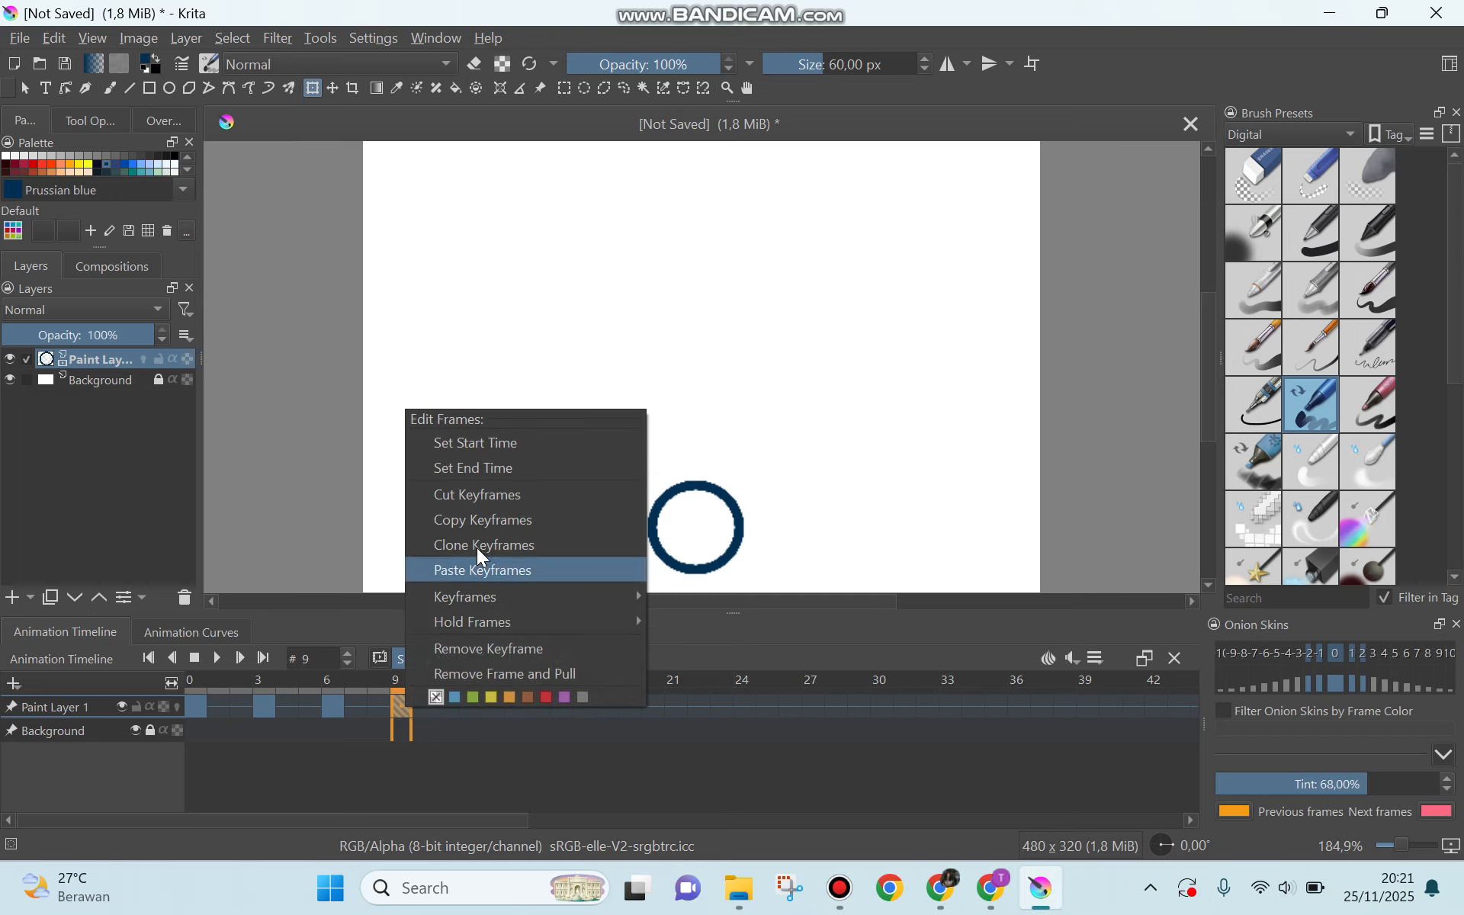
pyautogui.click(487, 524)
pyautogui.click(474, 707)
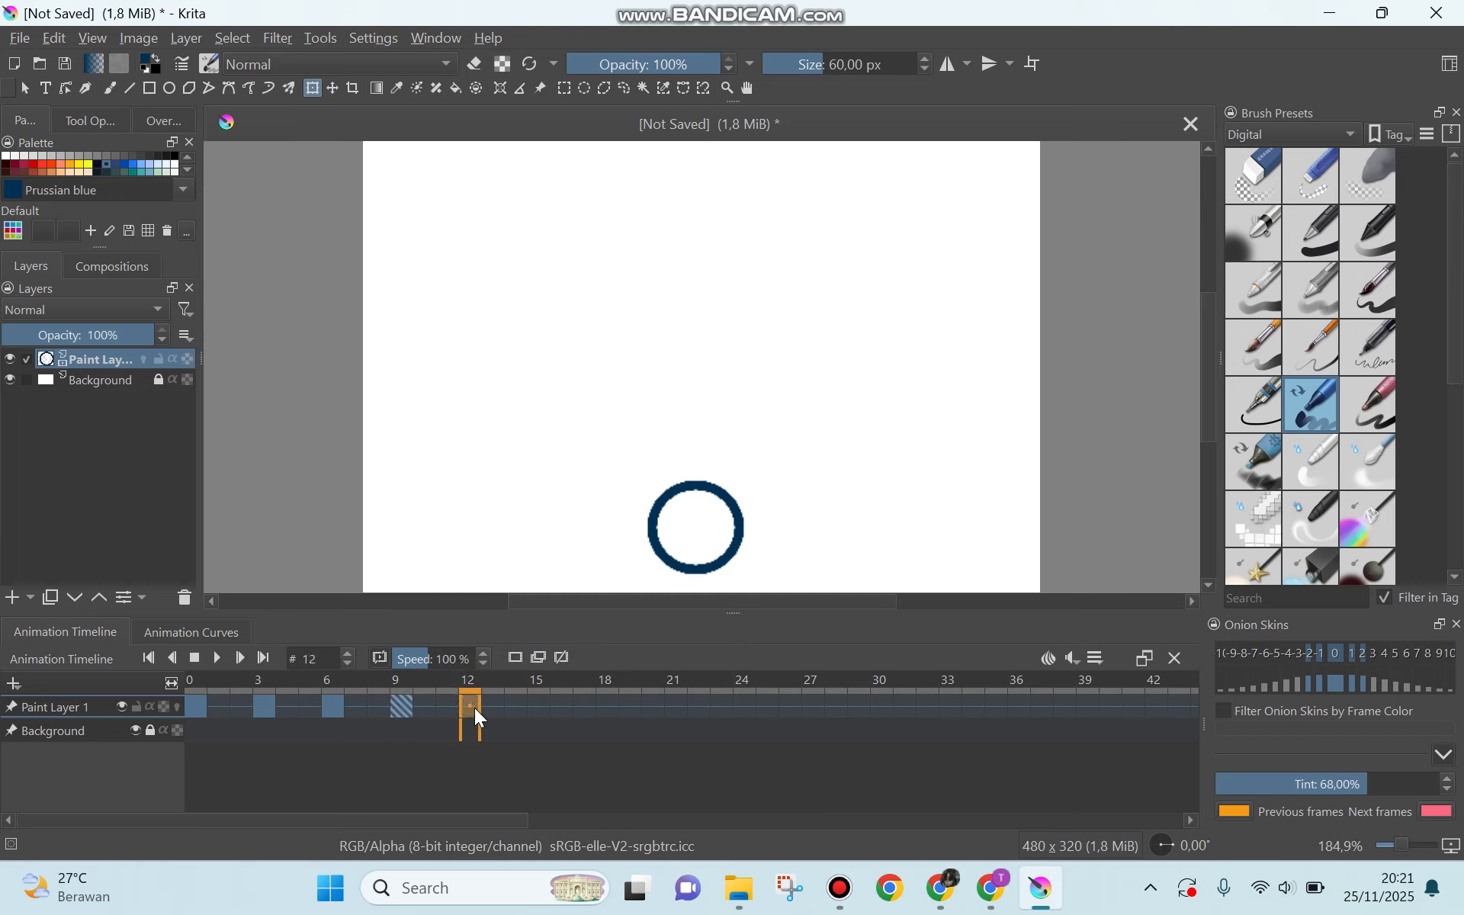
pyautogui.rightClick(474, 707)
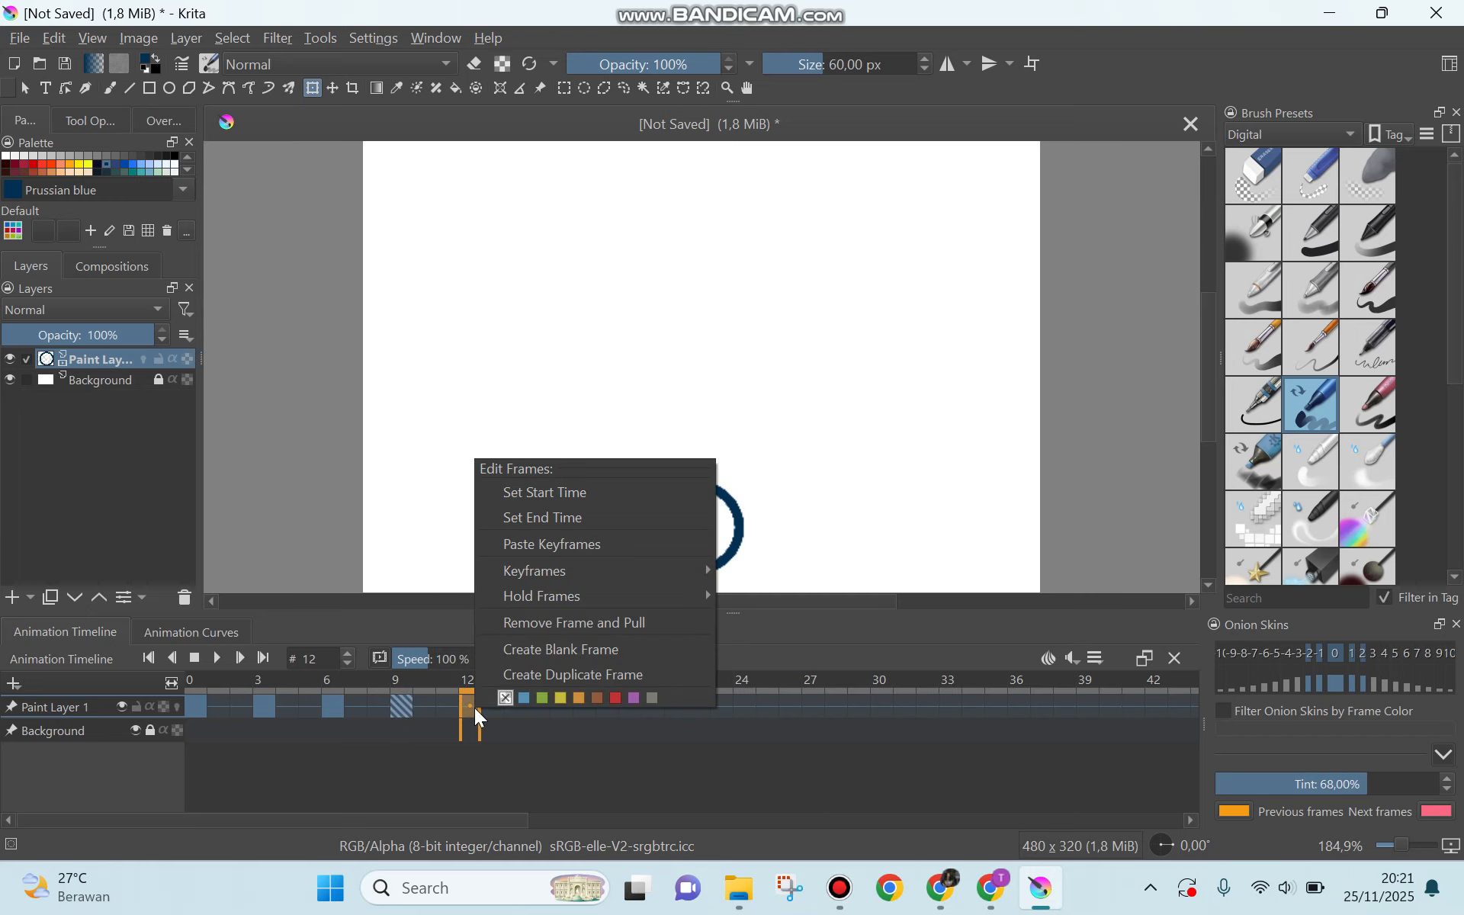
pyautogui.click(561, 543)
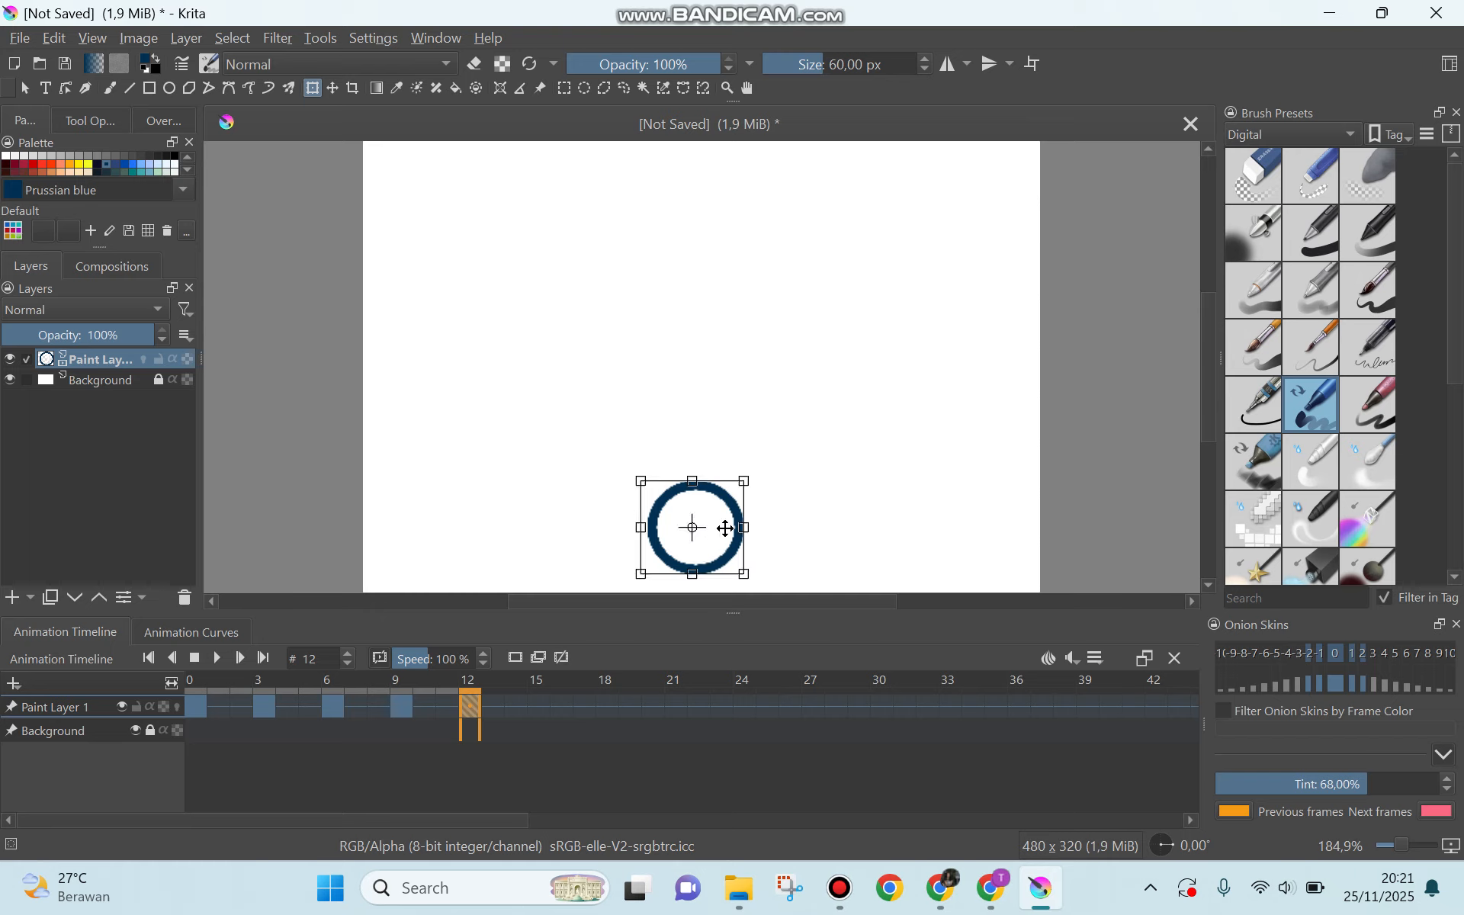
pyautogui.moveTo(712, 531); pyautogui.dragTo(908, 434)
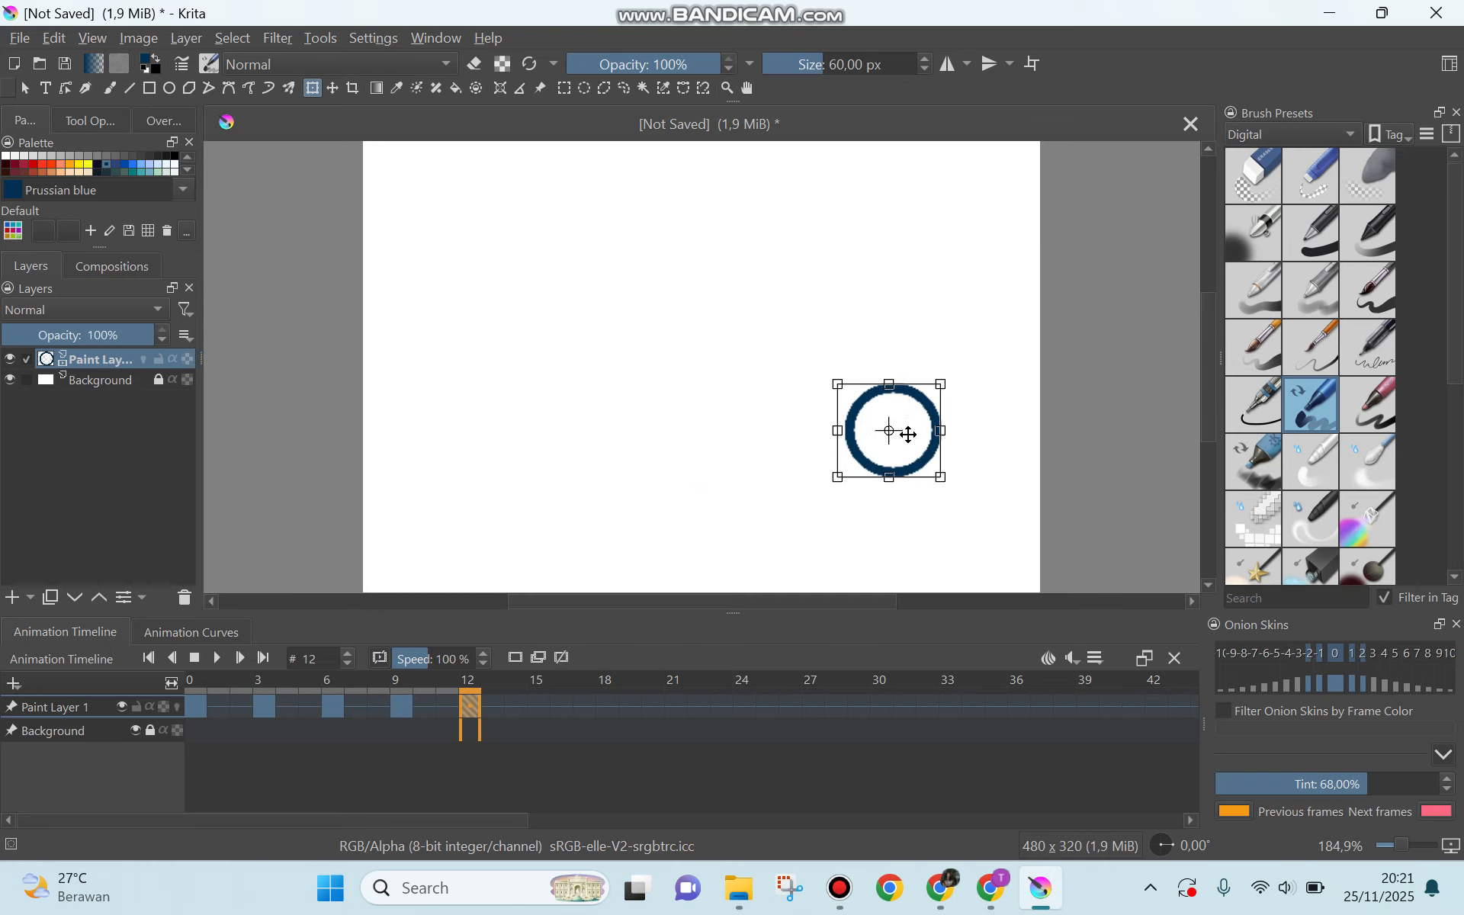
# Step: Copy the frame 12 keyframe to frame 15 and move the circle up to the canvas's upper right area
pyautogui.rightClick(476, 704)
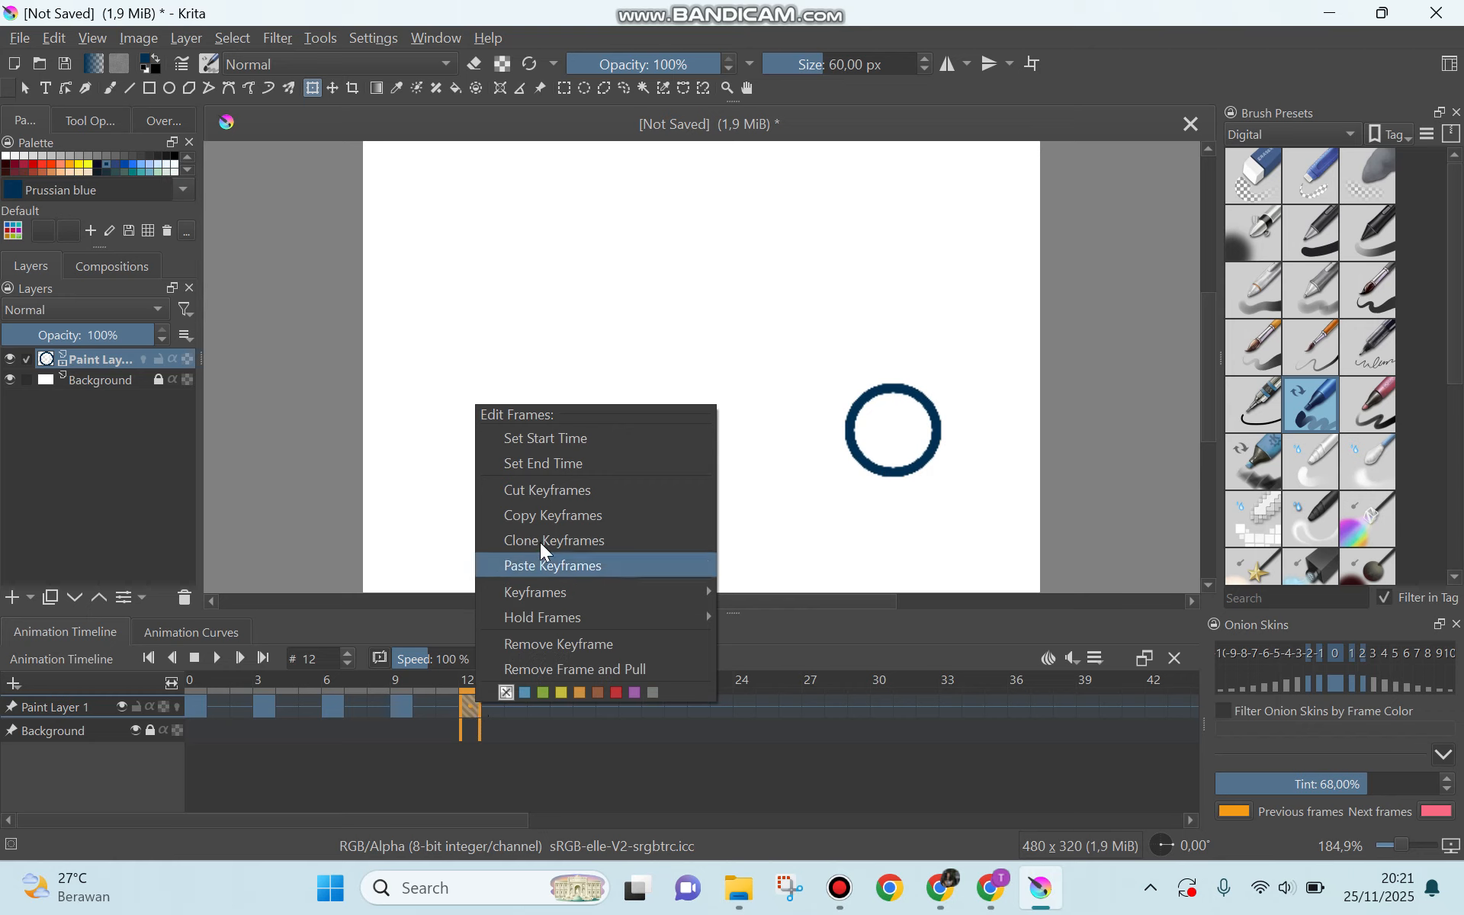
pyautogui.click(541, 520)
pyautogui.click(546, 695)
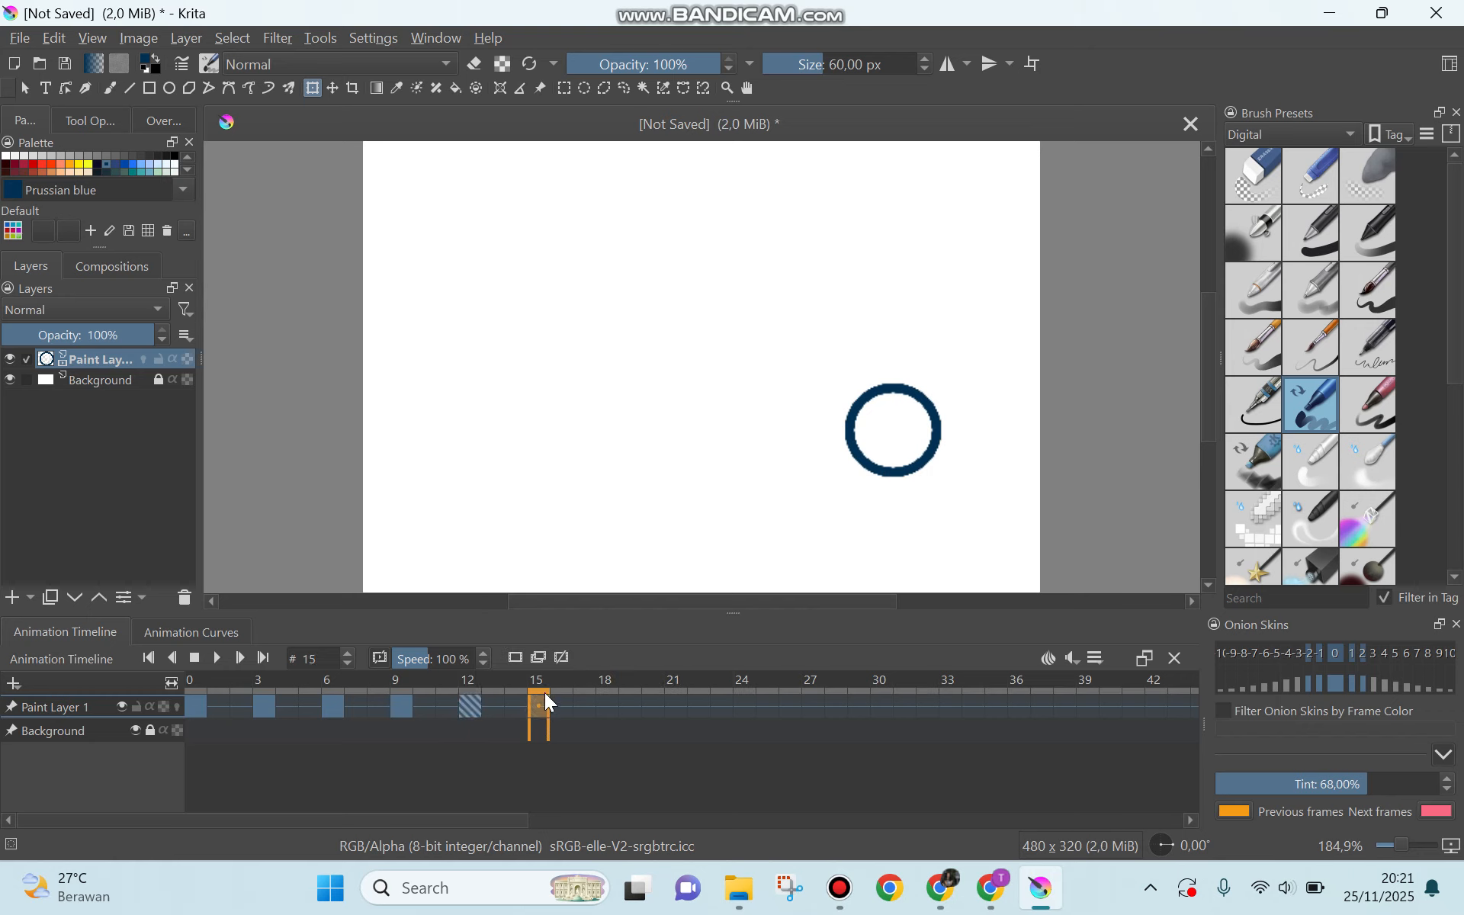
pyautogui.rightClick(546, 695)
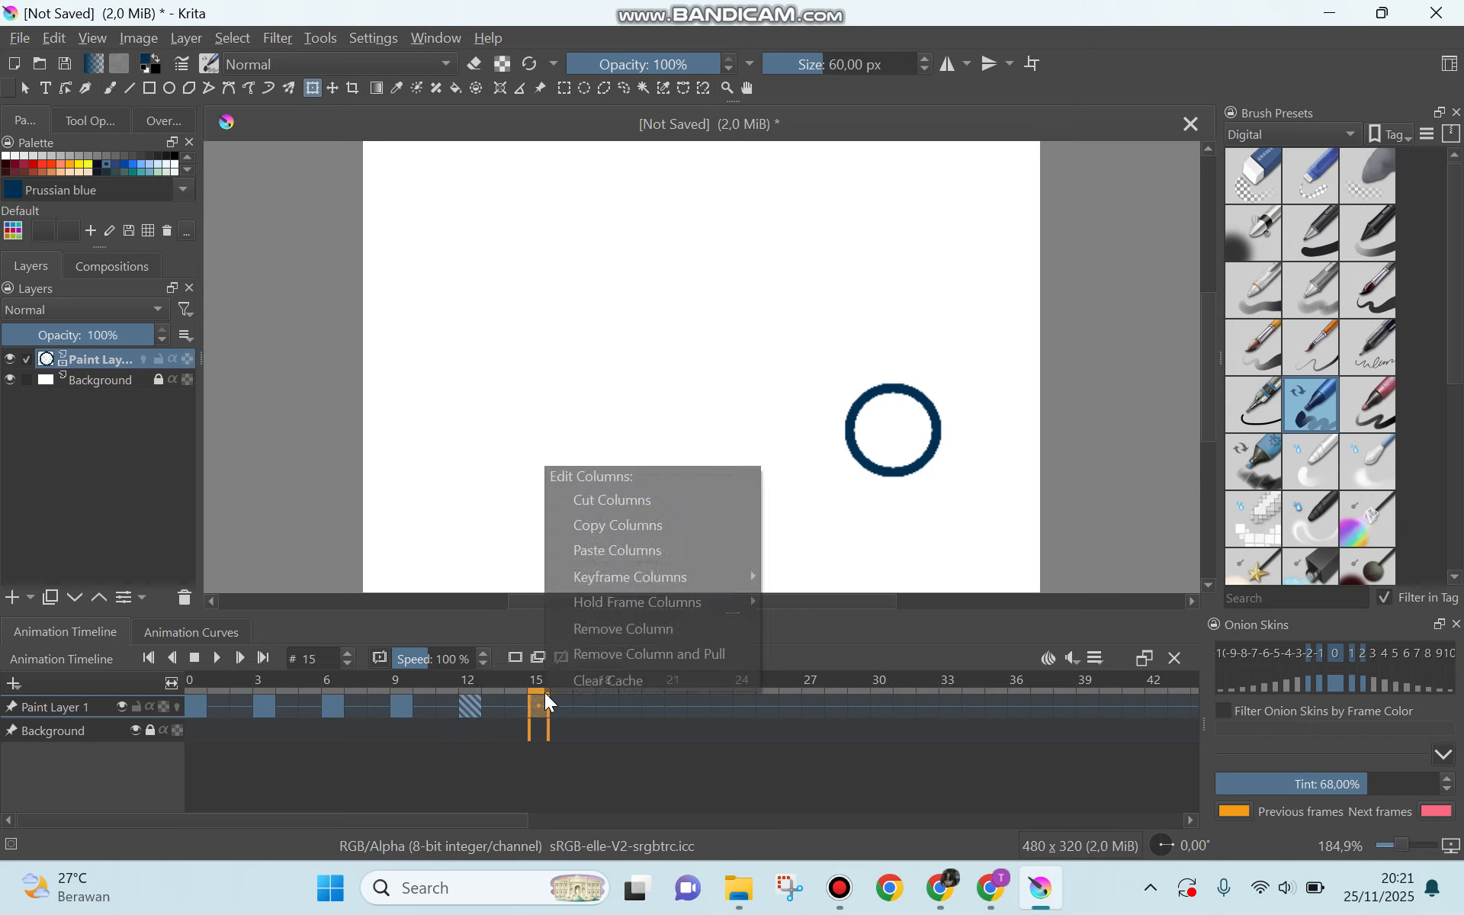
pyautogui.click(618, 552)
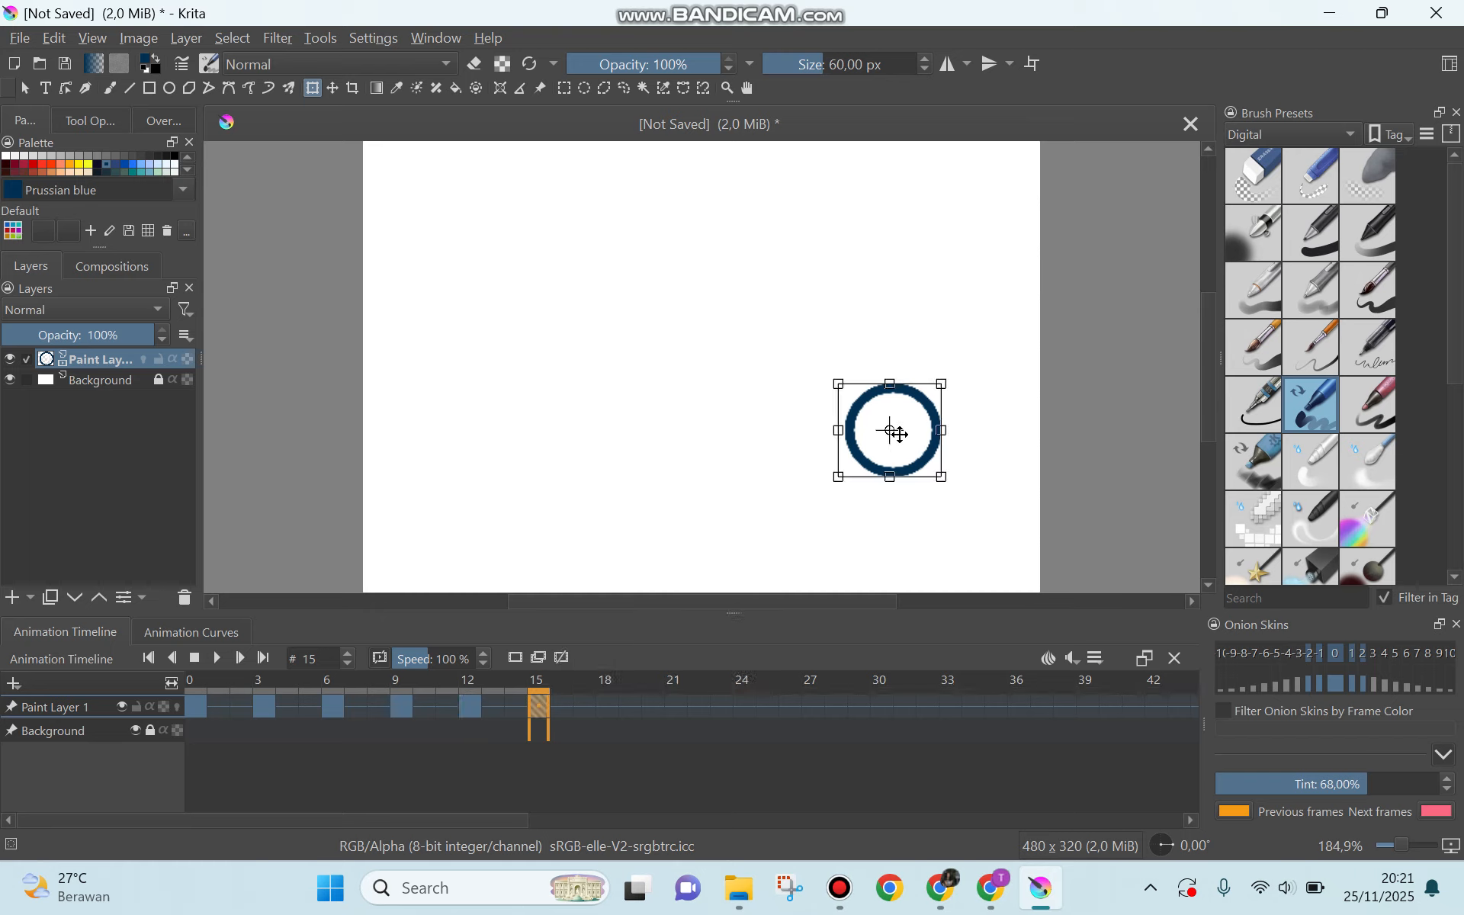
pyautogui.moveTo(898, 433); pyautogui.dragTo(921, 240)
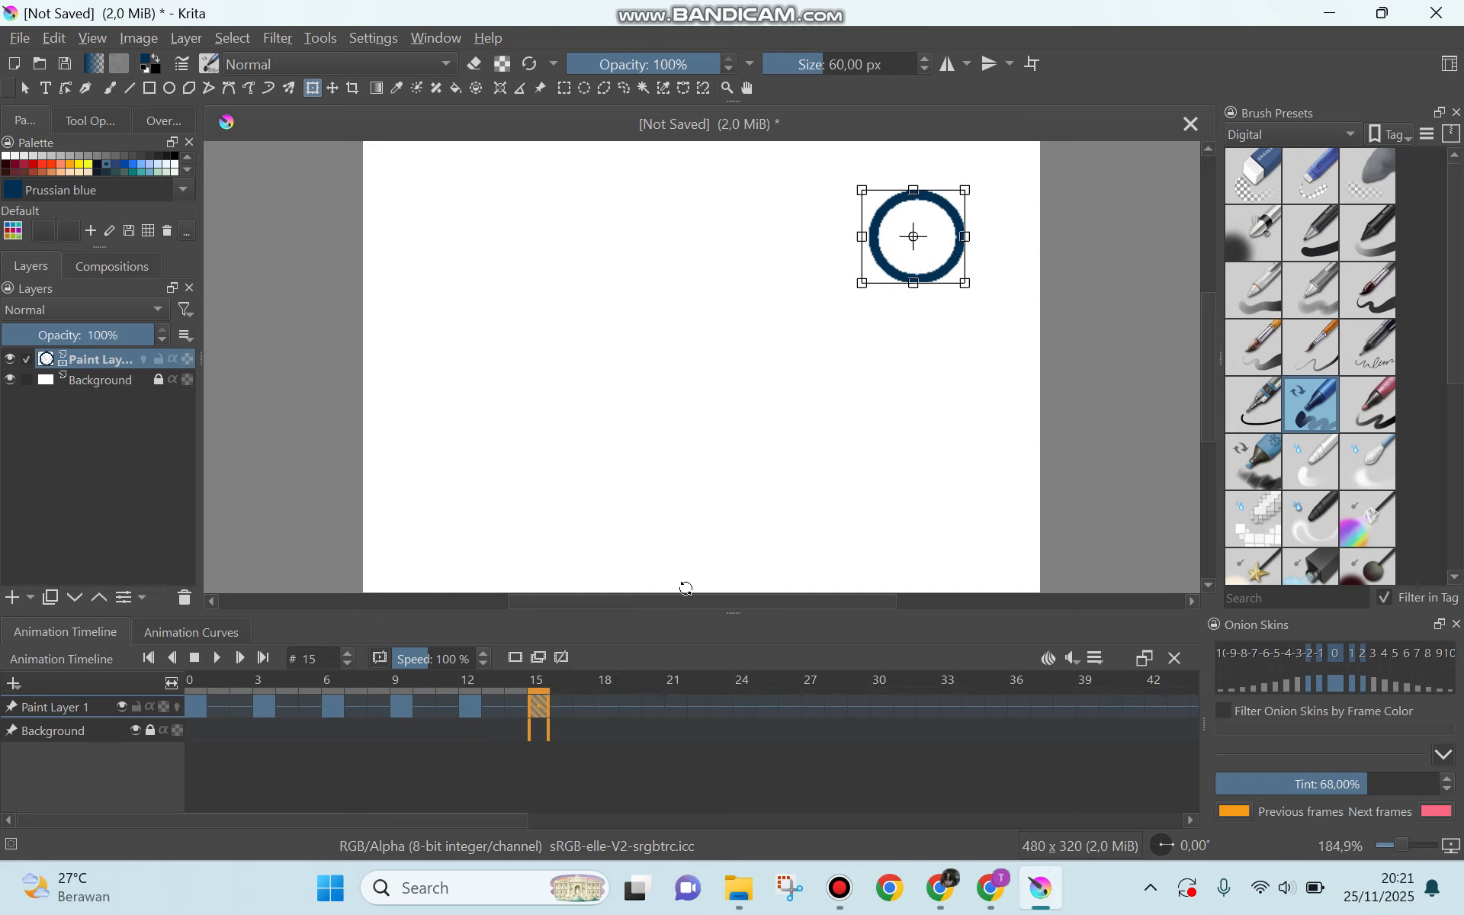
# Step: Copy the frame 15 keyframe to frame 18 and move the circle to the top of the canvas, slightly left of center
pyautogui.rightClick(543, 707)
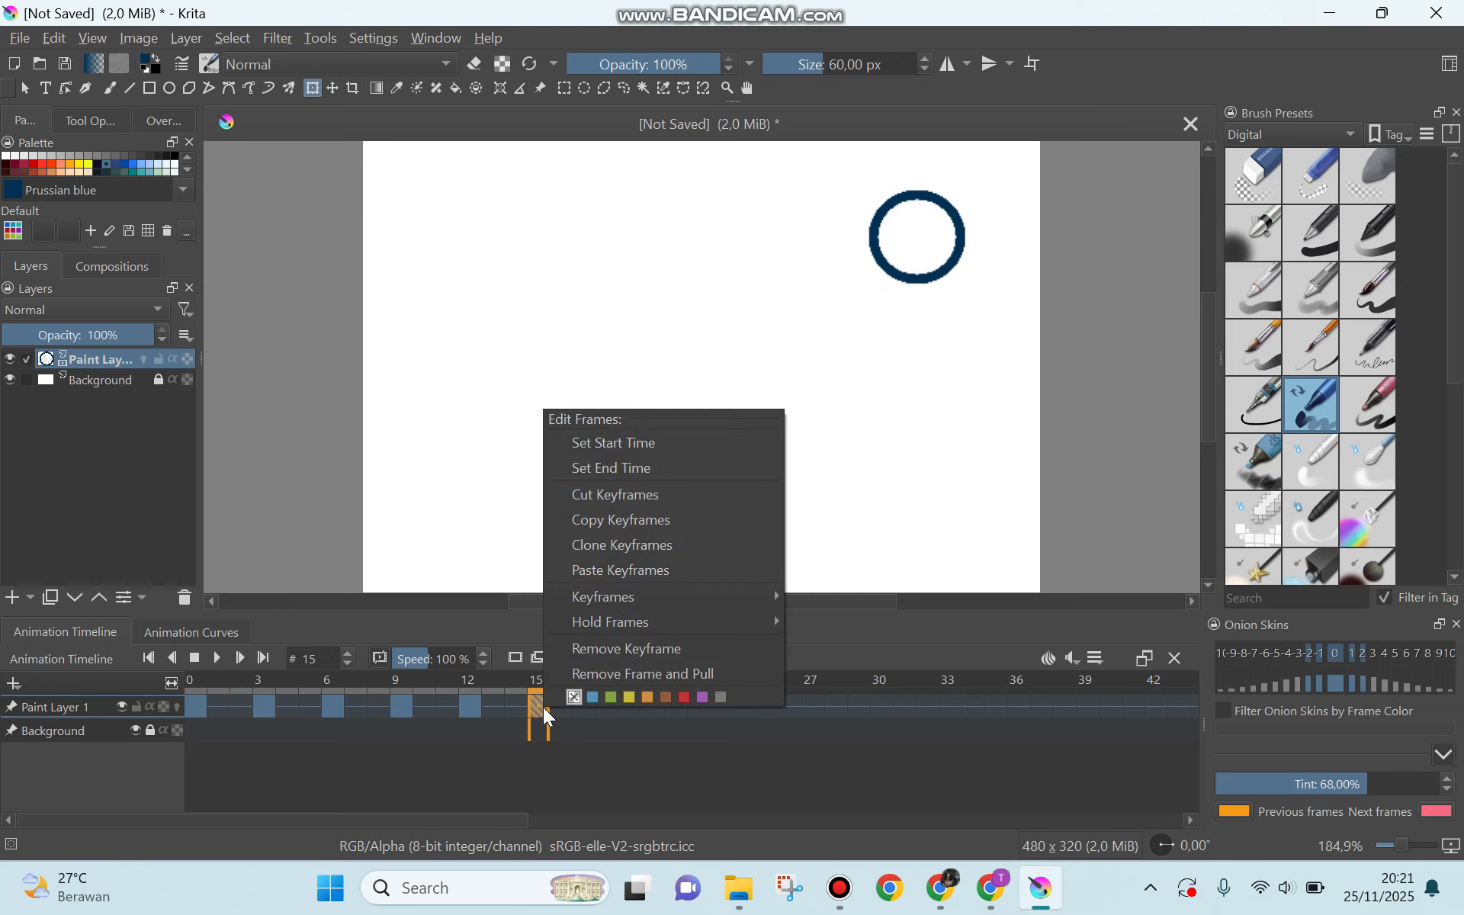
pyautogui.click(602, 522)
pyautogui.click(607, 708)
pyautogui.rightClick(606, 708)
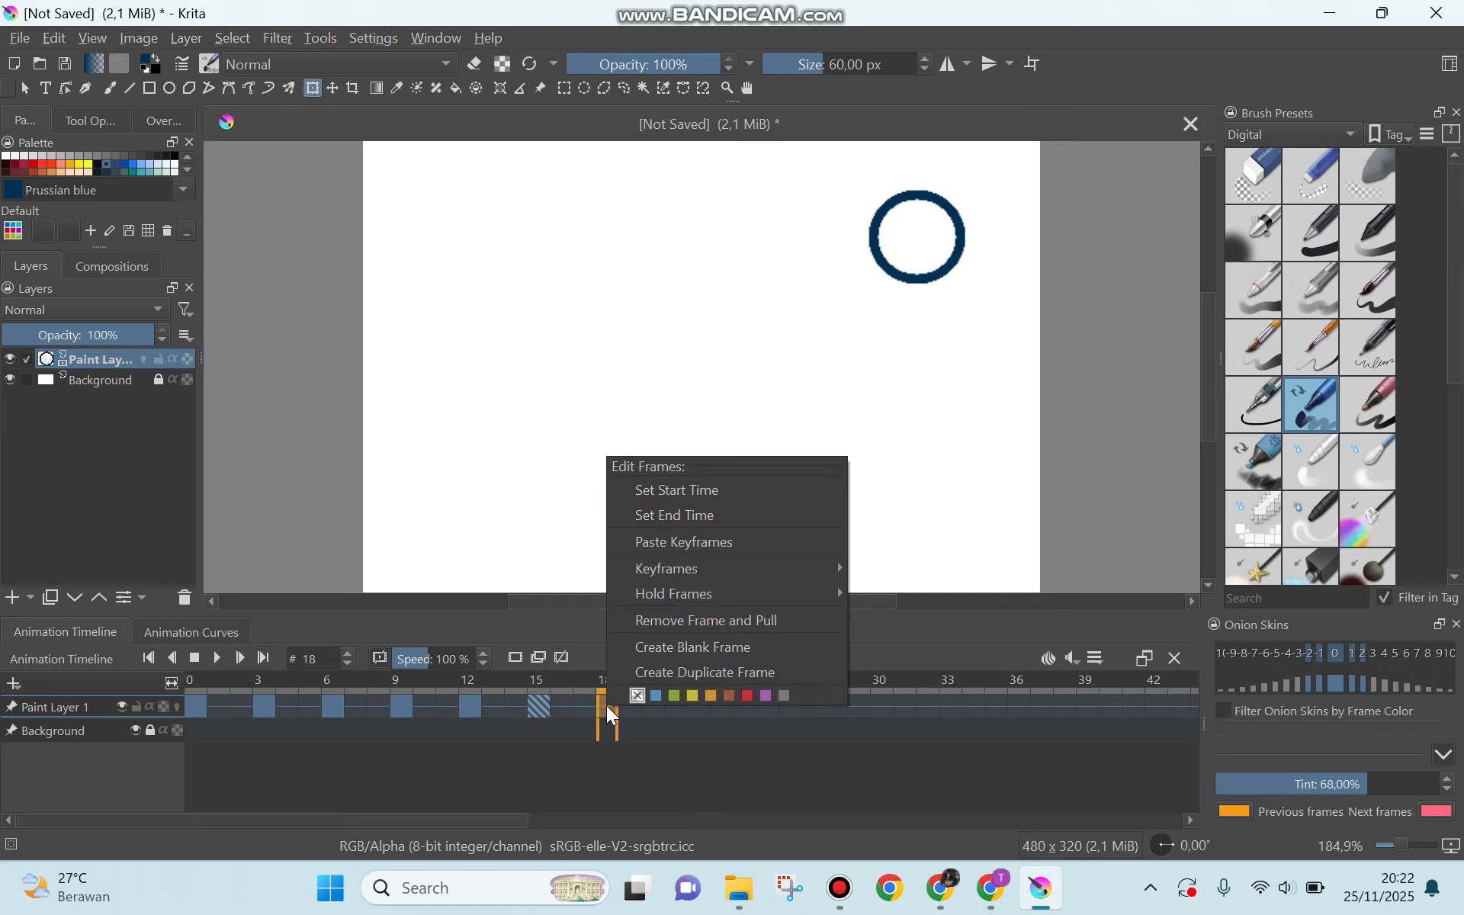
pyautogui.click(689, 543)
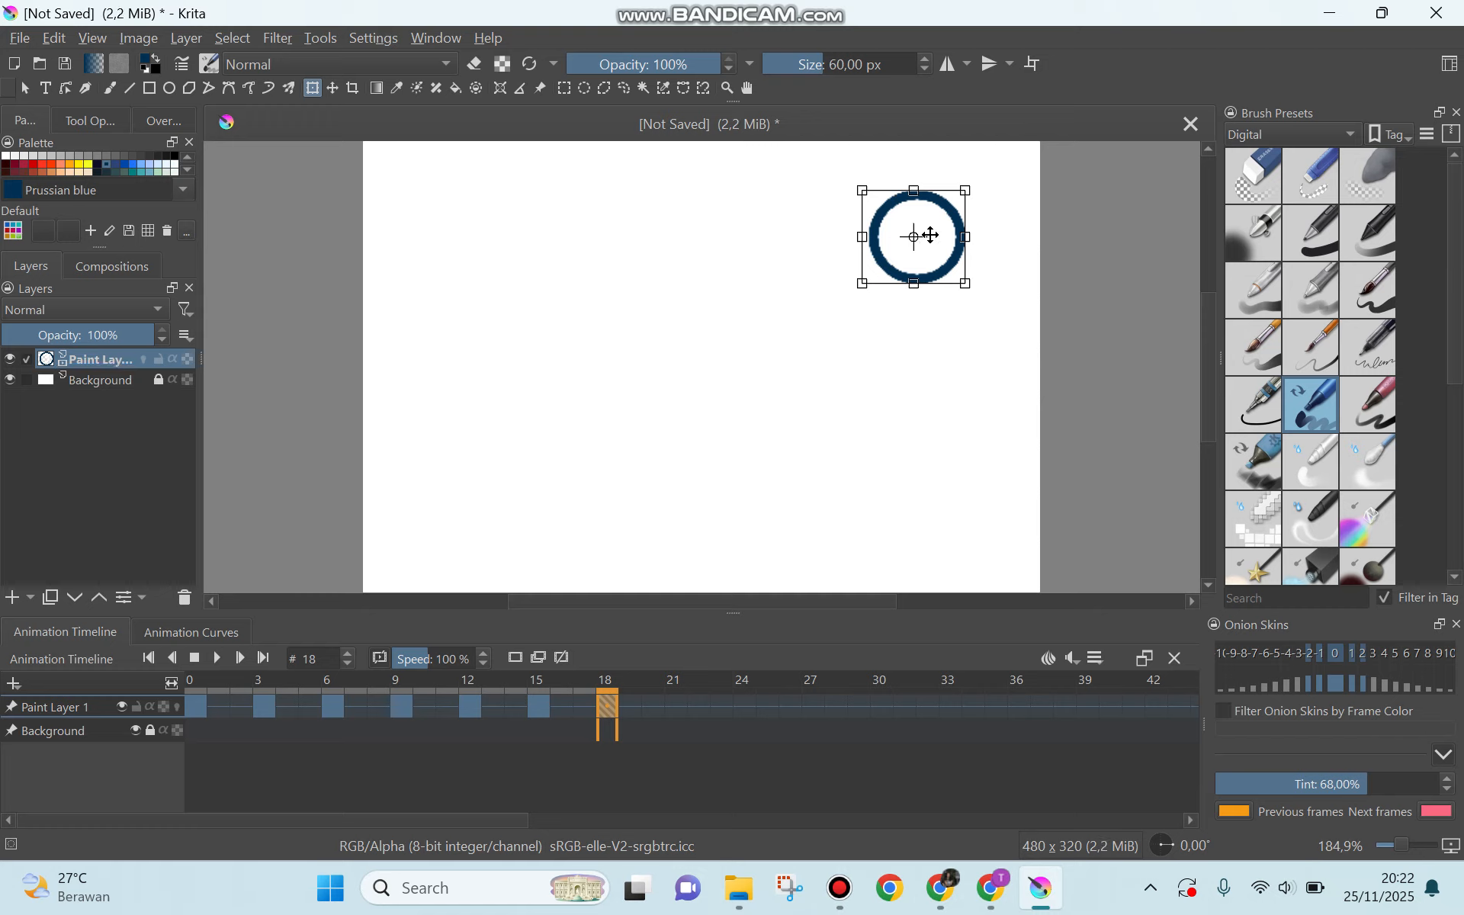
pyautogui.moveTo(930, 235); pyautogui.dragTo(683, 195)
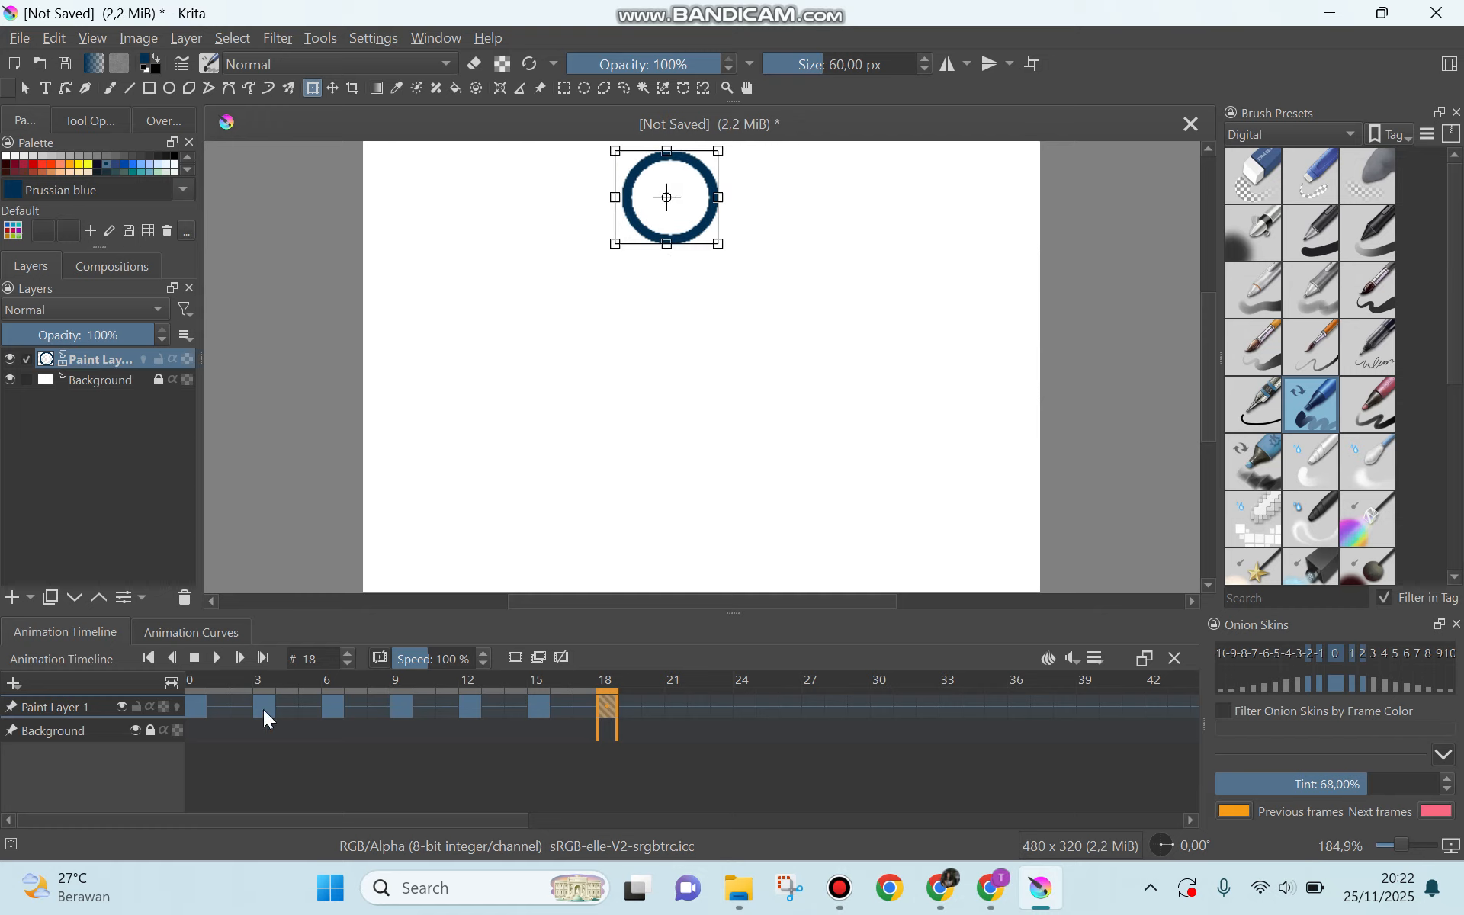
# Step: Set the animation's start time to frame 0 and its end time to frame 18
pyautogui.click(195, 698)
pyautogui.rightClick(195, 697)
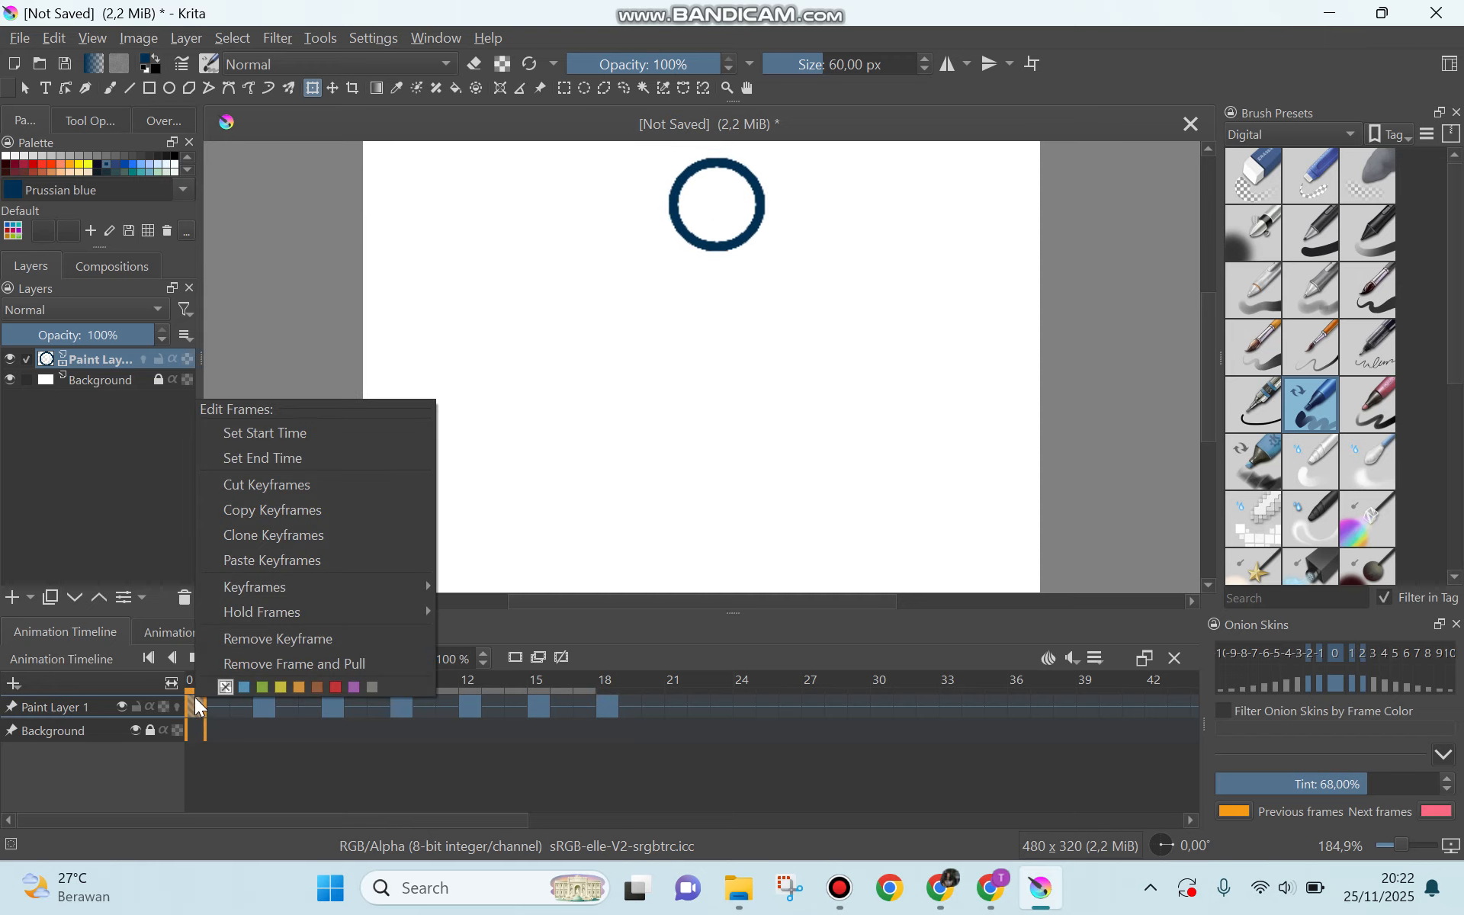
pyautogui.click(272, 443)
pyautogui.click(613, 704)
pyautogui.rightClick(613, 703)
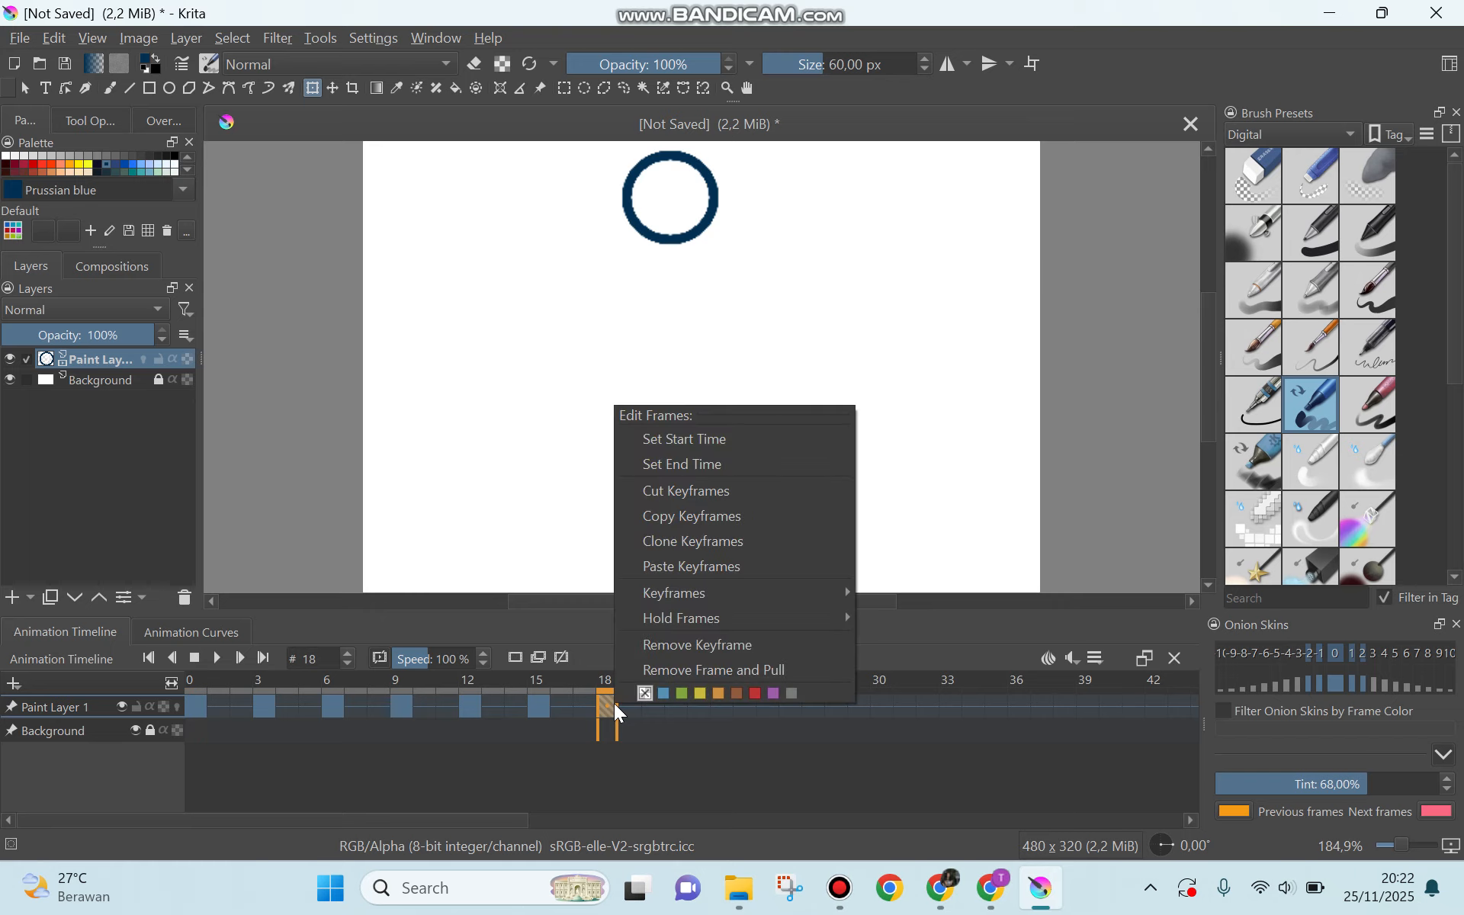
pyautogui.click(677, 468)
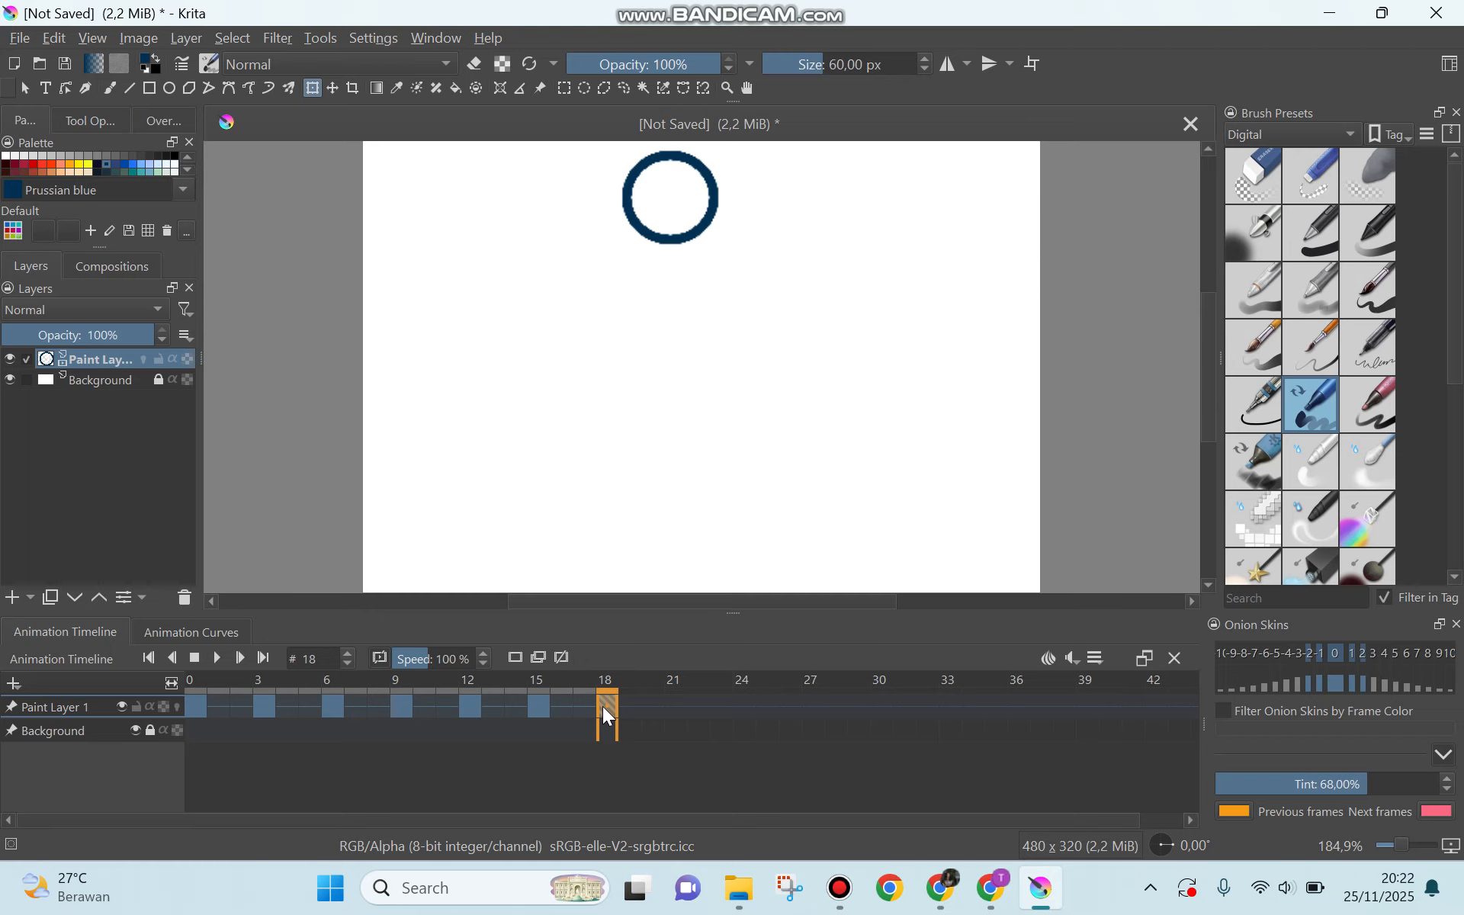
# Step: Select frames 0 to 21 of Paint Layer 1 and play the animation to preview the circle's motion
pyautogui.moveTo(602, 702)
pyautogui.mouseDown()
pyautogui.moveTo(510, 706)
pyautogui.moveTo(601, 715)
pyautogui.mouseUp()
pyautogui.click(681, 712)
pyautogui.moveTo(678, 711); pyautogui.dragTo(194, 712)
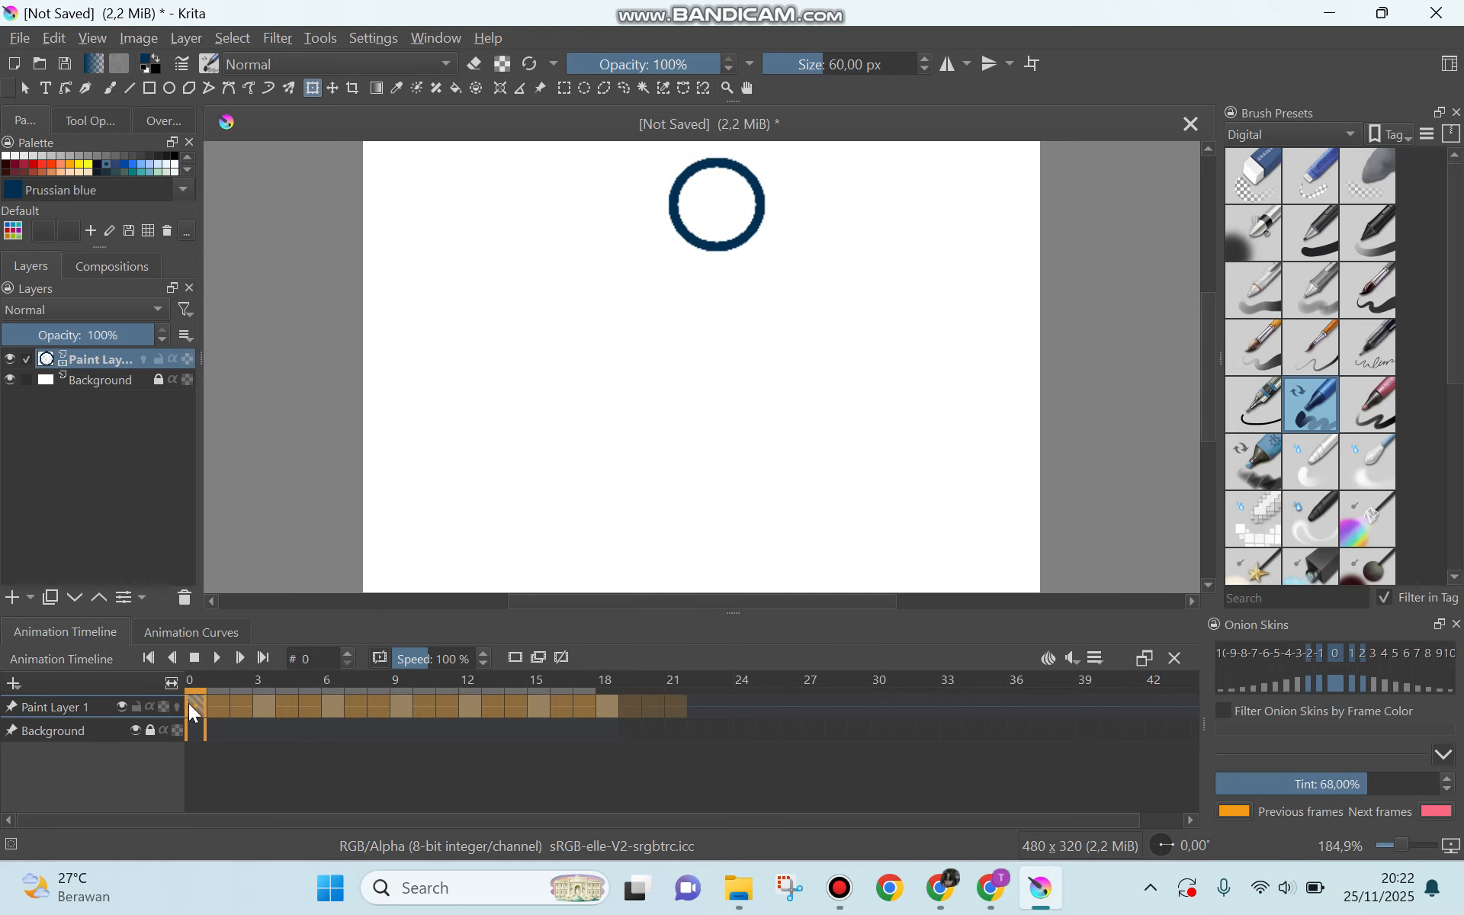
pyautogui.click(215, 661)
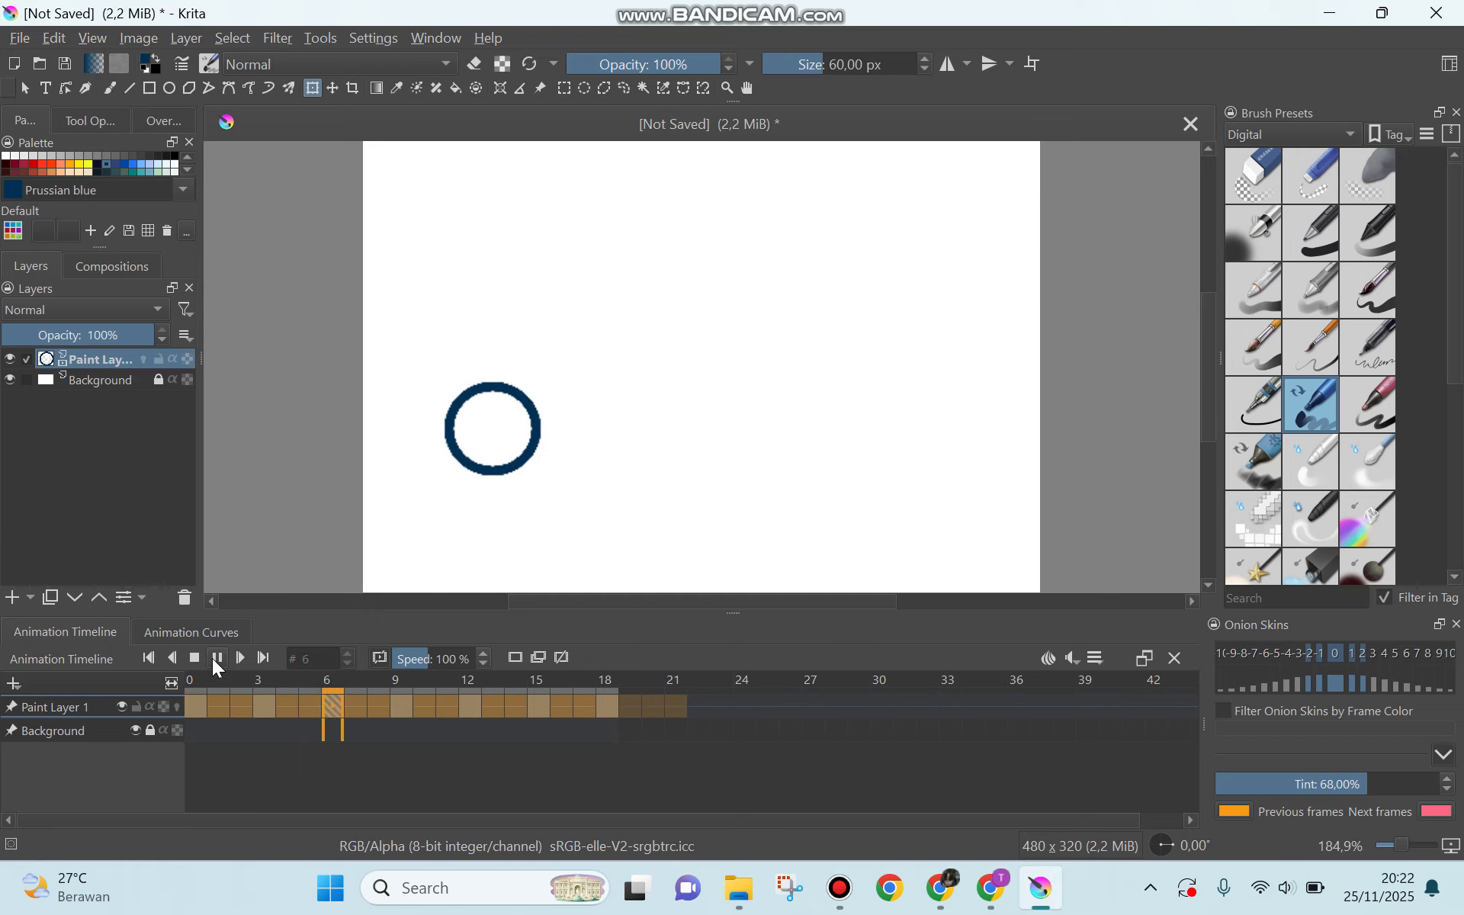
pyautogui.click(217, 662)
pyautogui.click(217, 660)
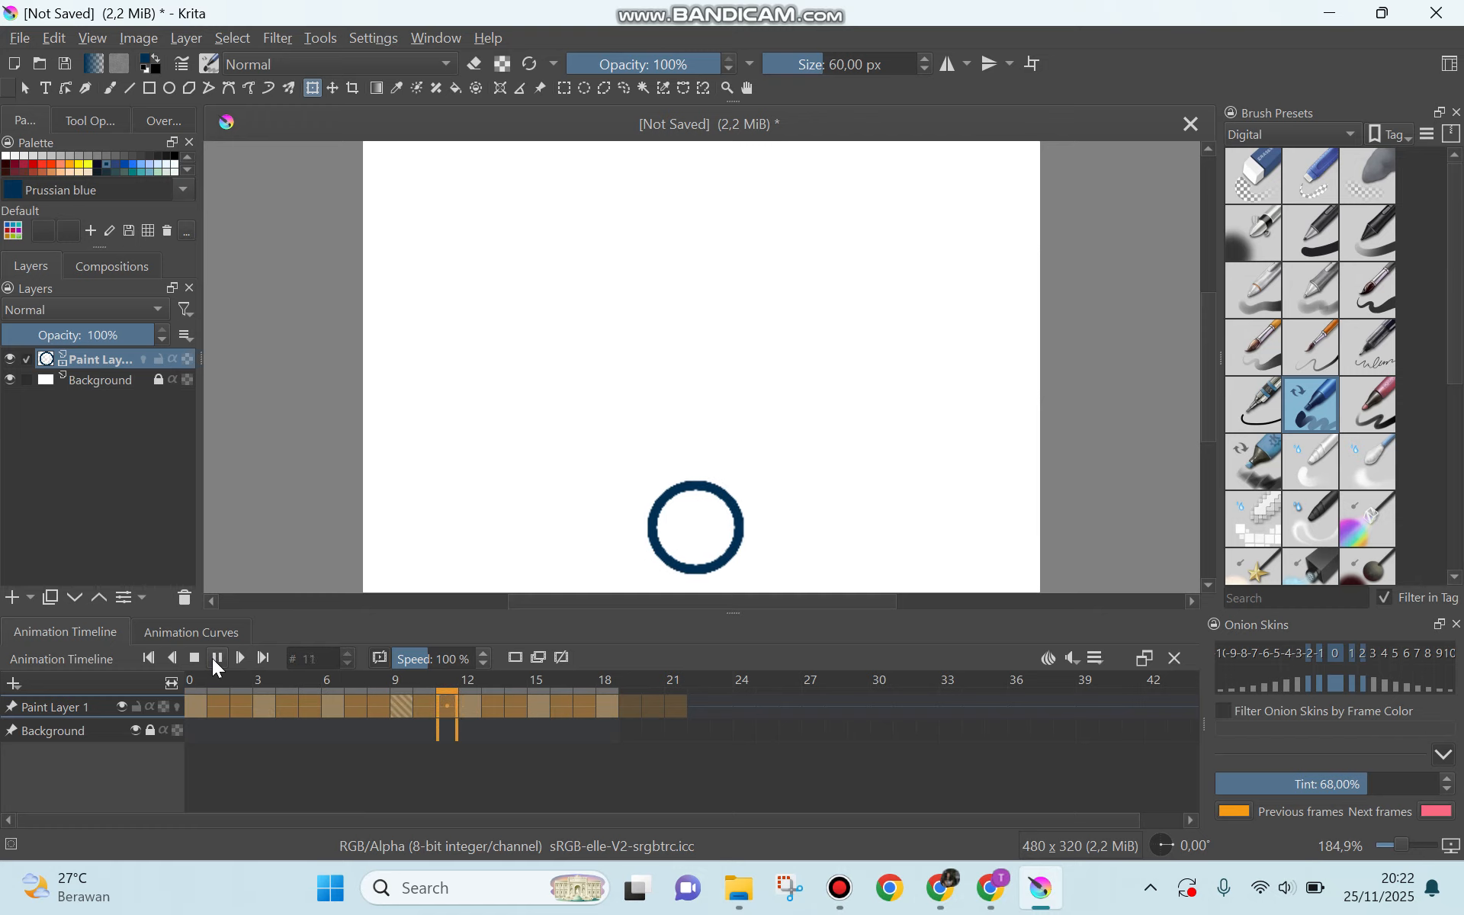
pyautogui.click(217, 660)
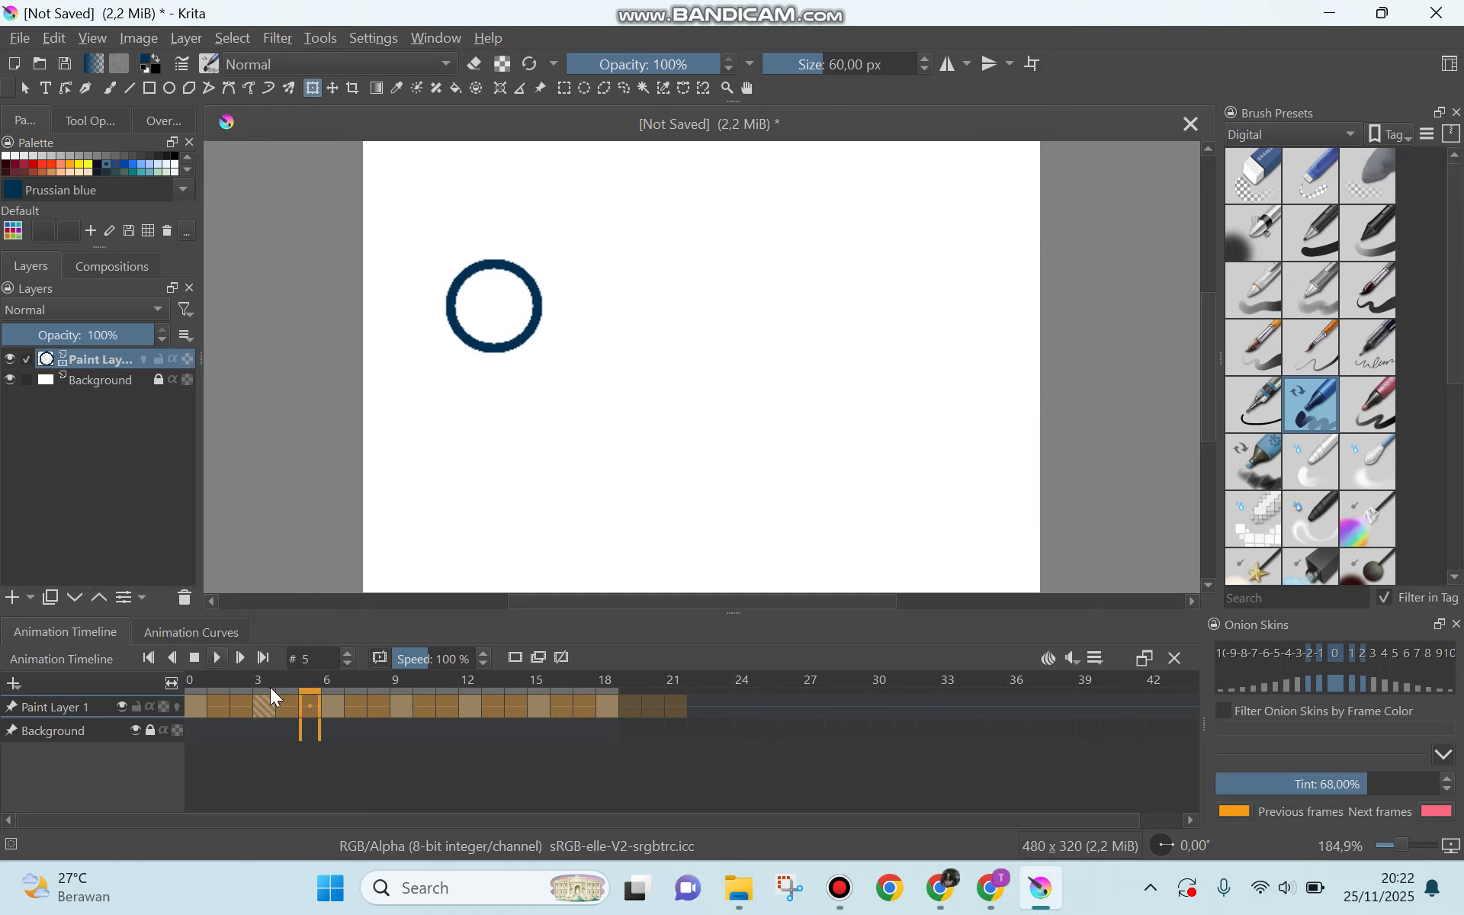
# Step: Select frames 0 to 17 of Paint Layer 1 and replay the animation, stopping it after the preview
pyautogui.click(593, 771)
pyautogui.moveTo(584, 702); pyautogui.dragTo(516, 702)
pyautogui.moveTo(423, 697); pyautogui.dragTo(188, 712)
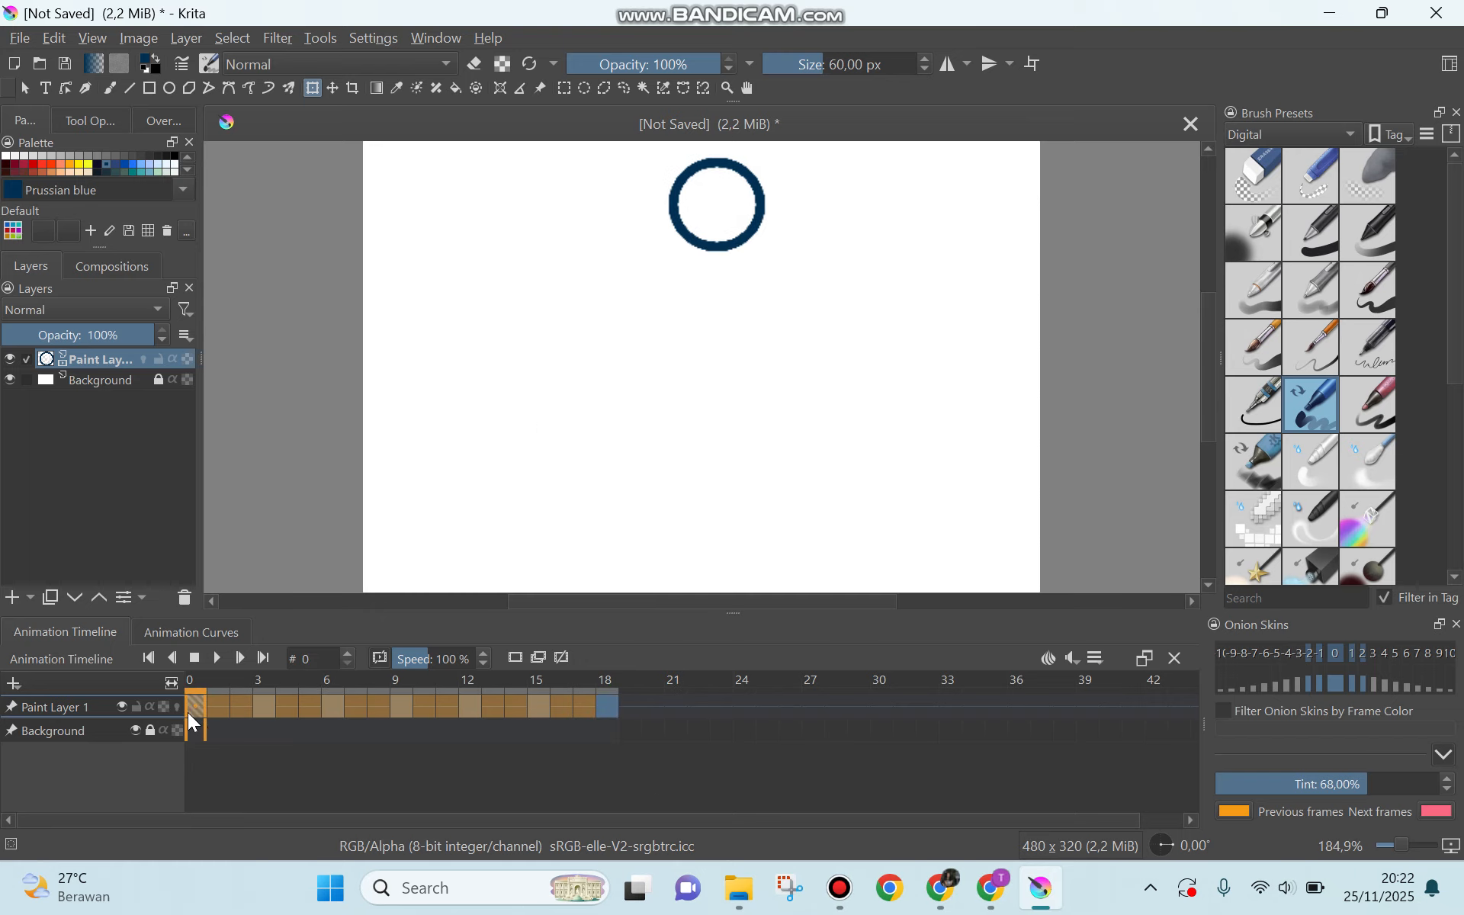
pyautogui.click(217, 660)
pyautogui.click(218, 660)
pyautogui.click(838, 889)
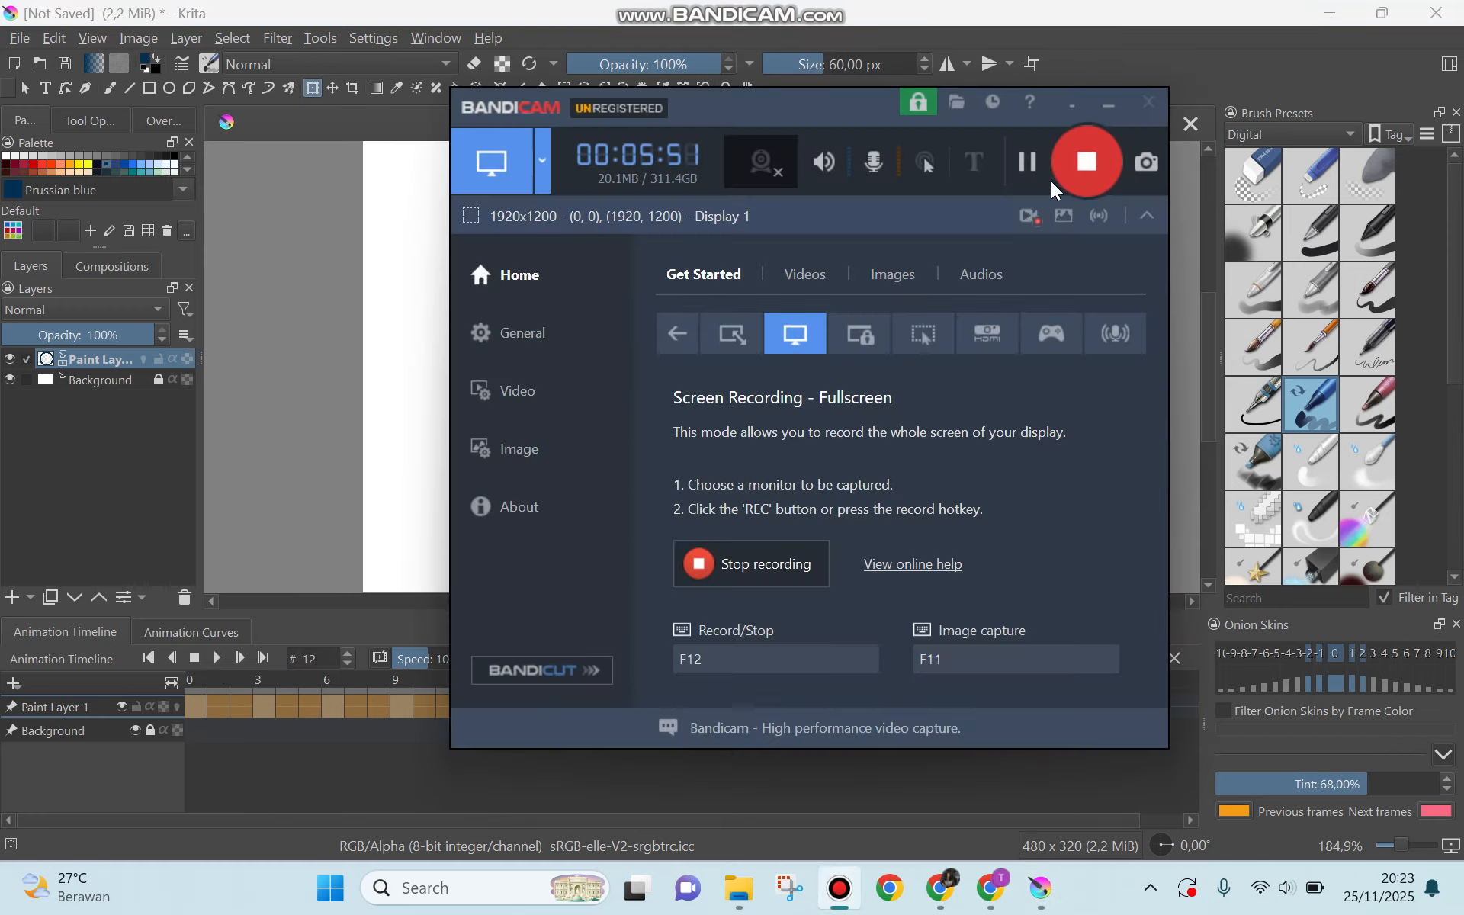